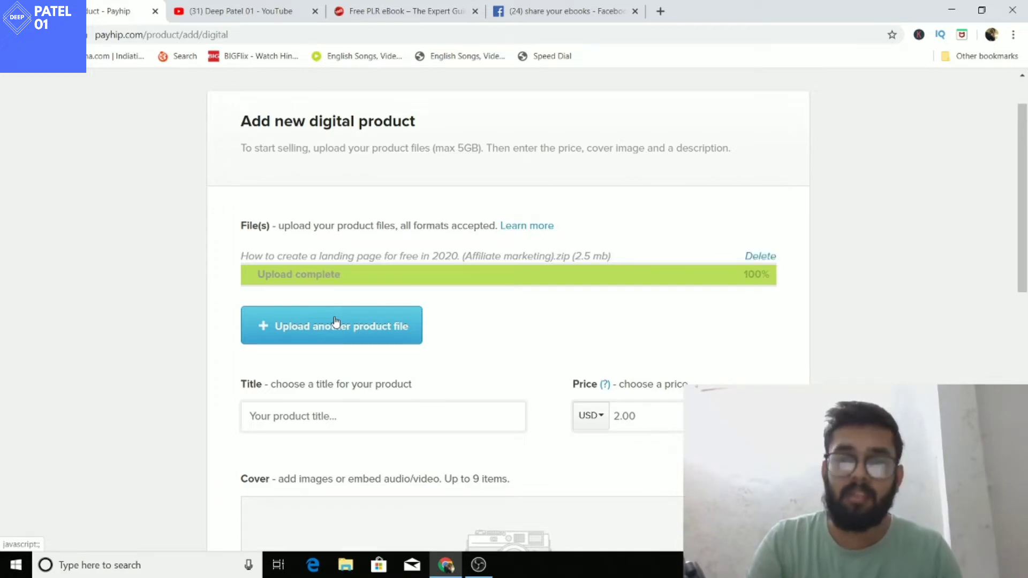
# - Examine the eBook title and description on the Free PLR Downloads page as the source for the product's title
pyautogui.scroll(-2, 336, 321)
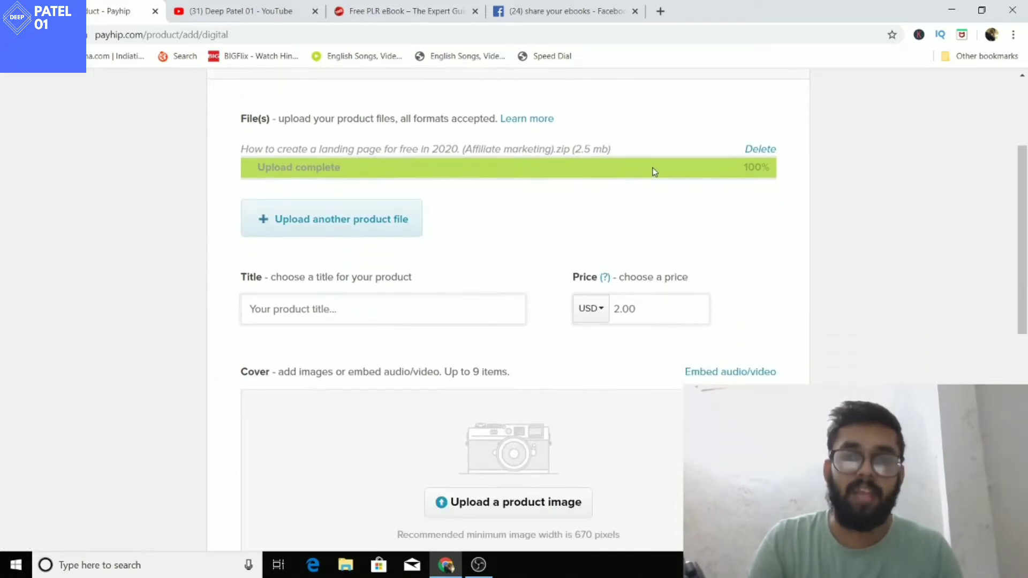
pyautogui.scroll(-2, 636, 186)
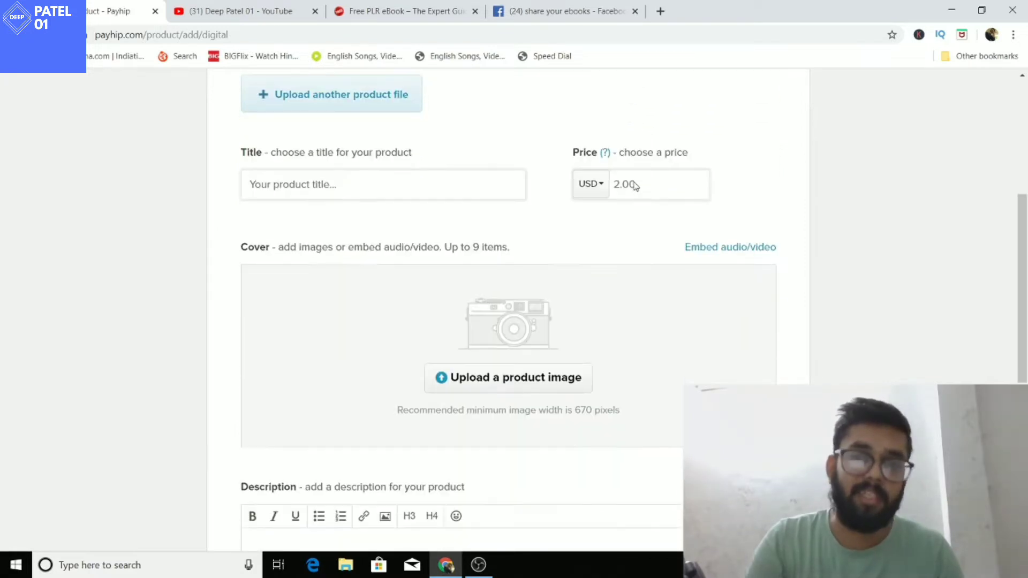
pyautogui.click(351, 187)
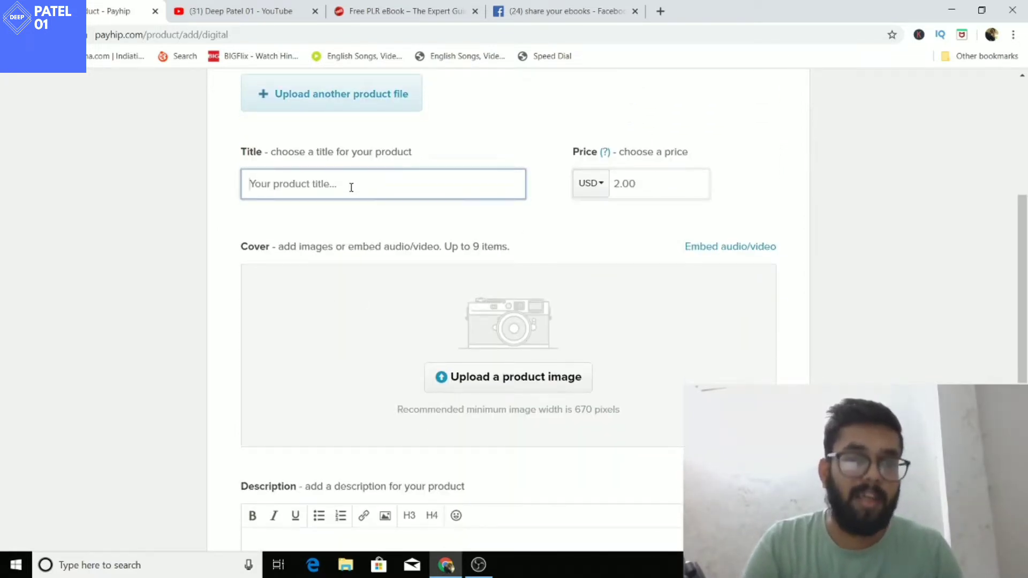
pyautogui.click(355, 8)
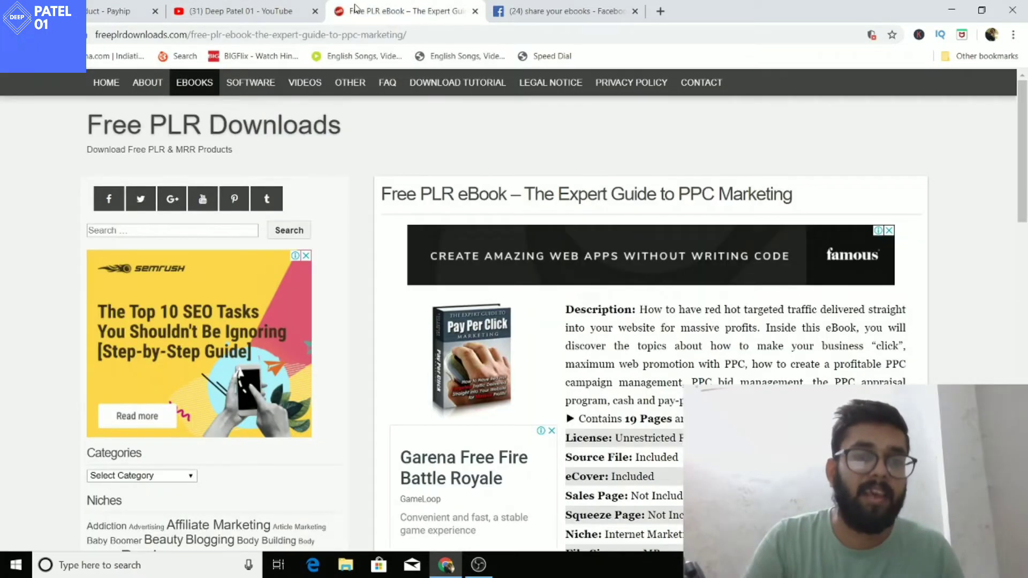
pyautogui.click(597, 258)
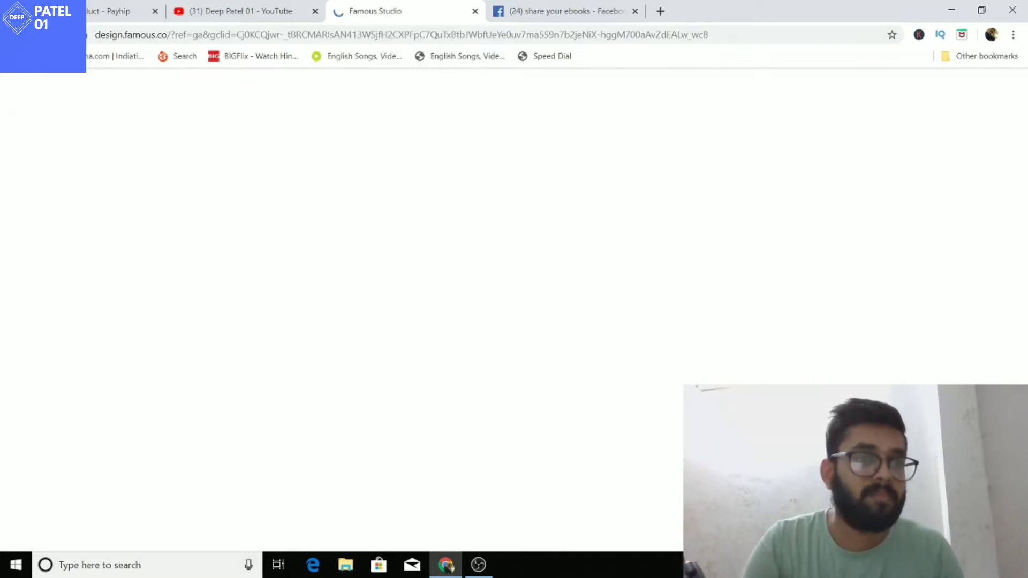
pyautogui.click(10, 34)
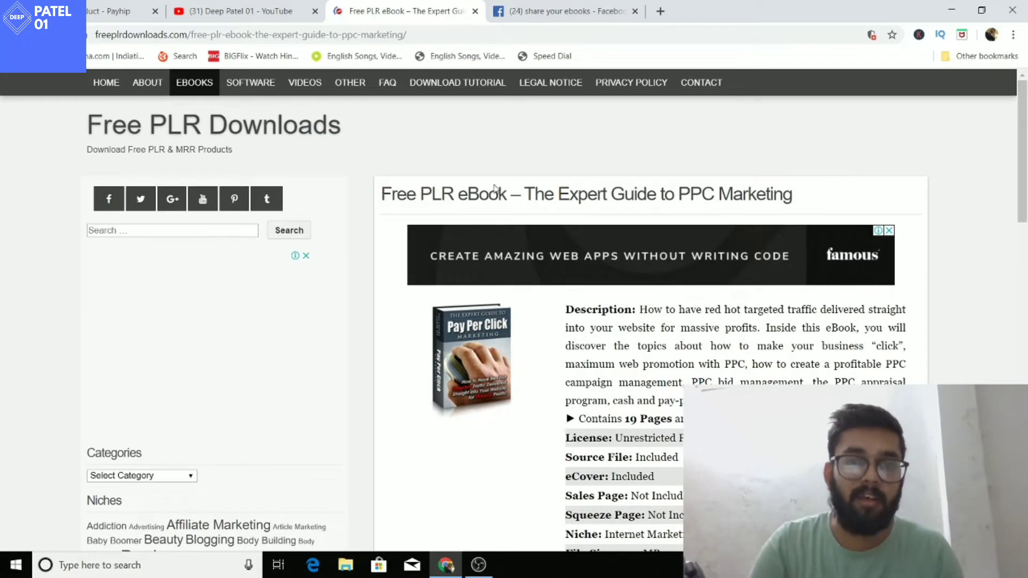
pyautogui.scroll(-3, 690, 369)
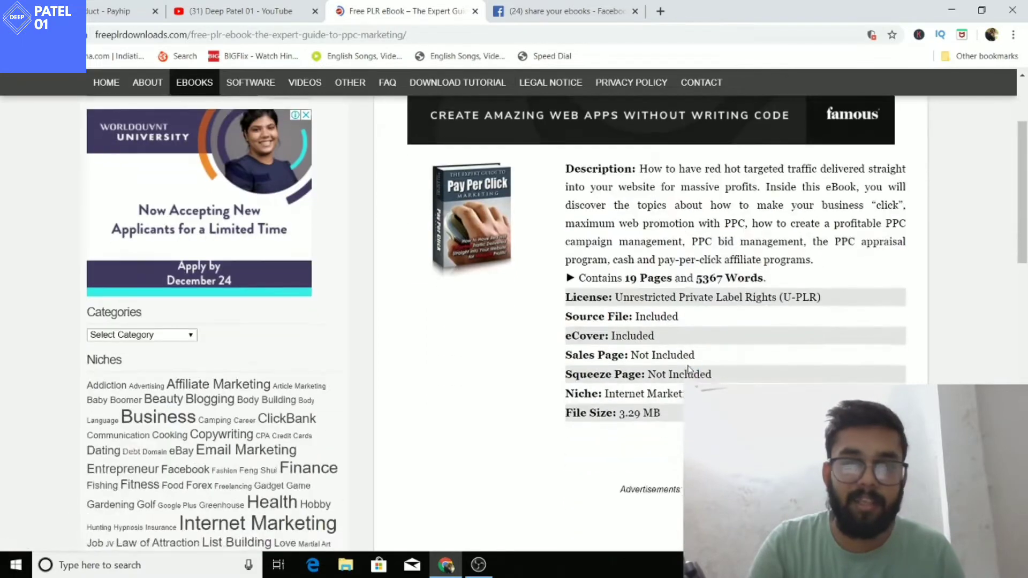
pyautogui.scroll(3, 398, 213)
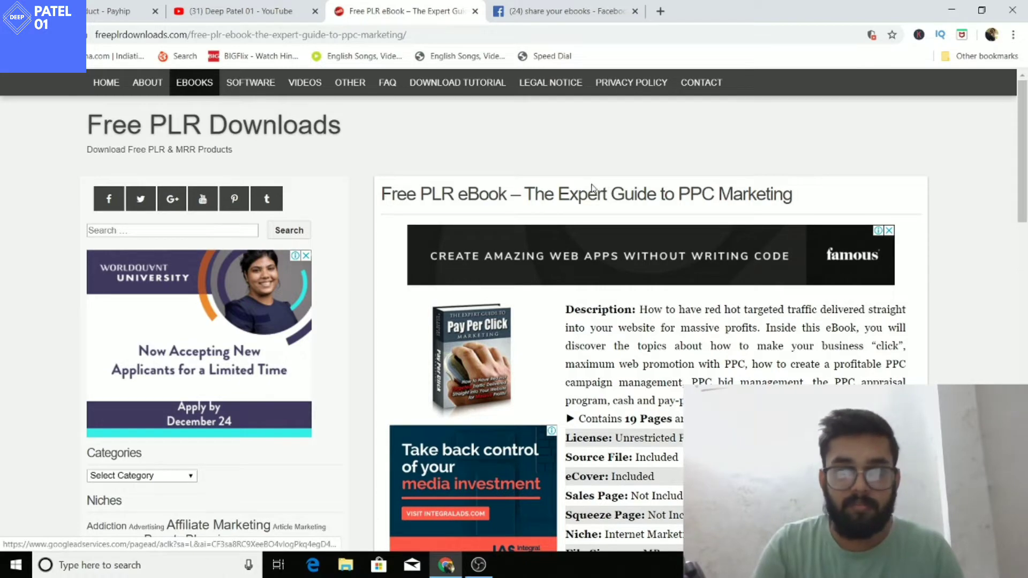
pyautogui.scroll(-2, 592, 188)
pyautogui.scroll(1, 482, 176)
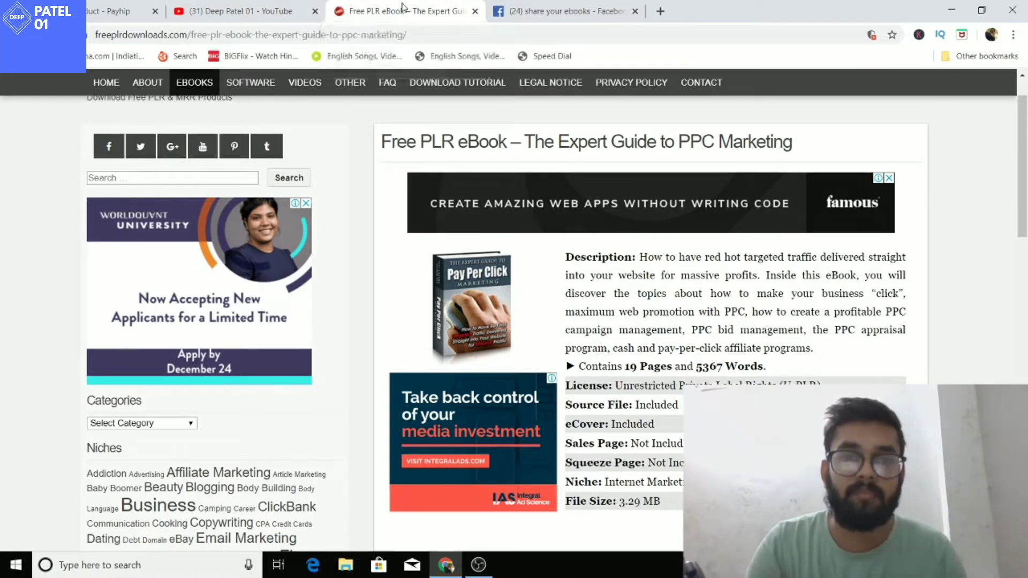
pyautogui.click(243, 8)
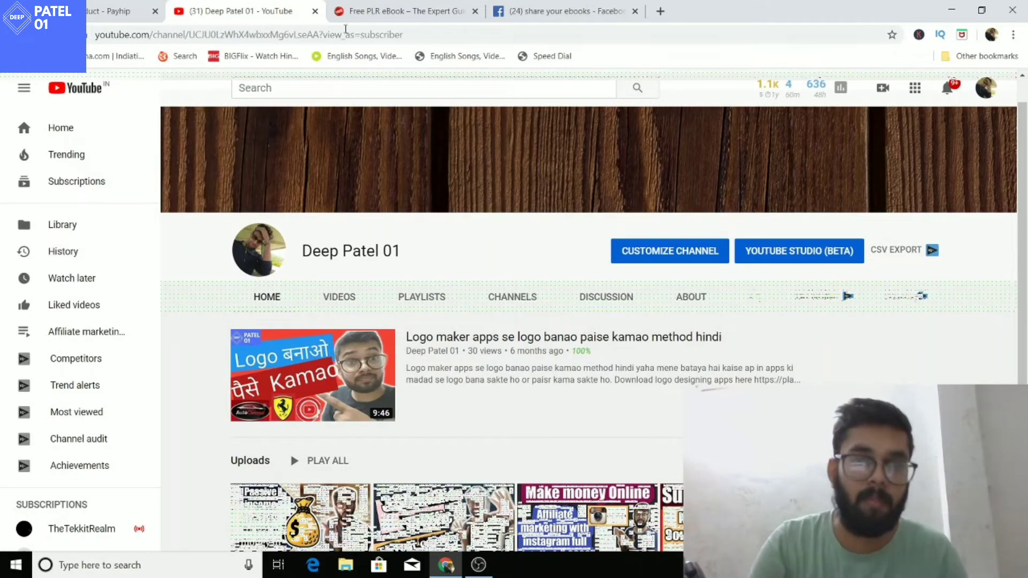
pyautogui.click(395, 11)
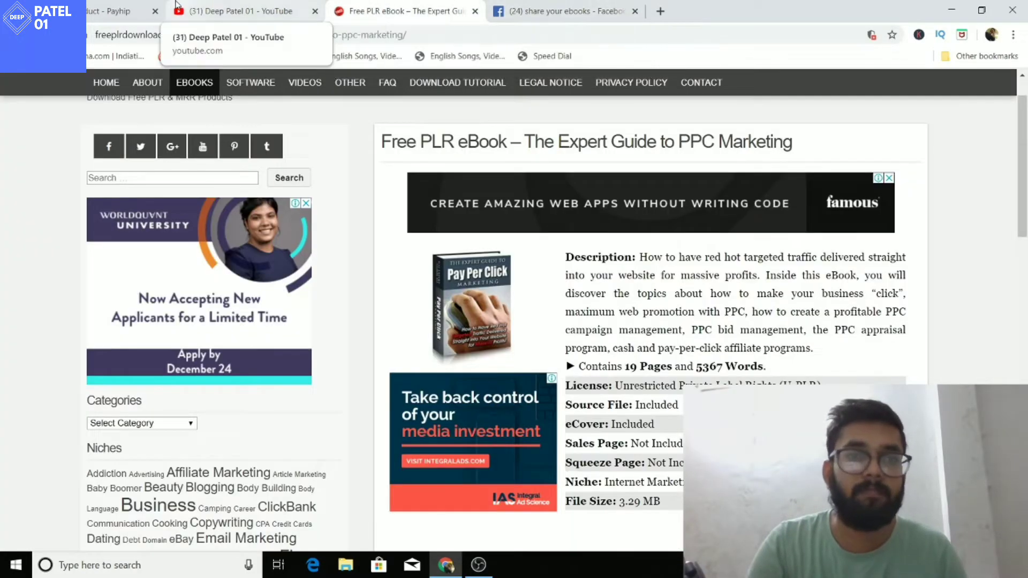
# - Return to the Payhip product form and enter "free plr ebook" as the product title
pyautogui.click(119, 11)
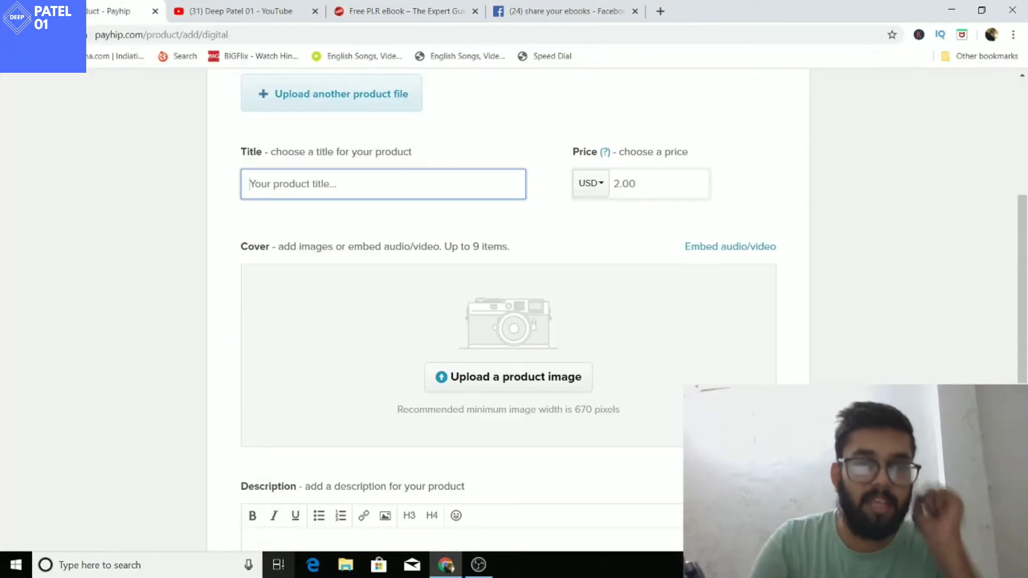
pyautogui.write('free d')
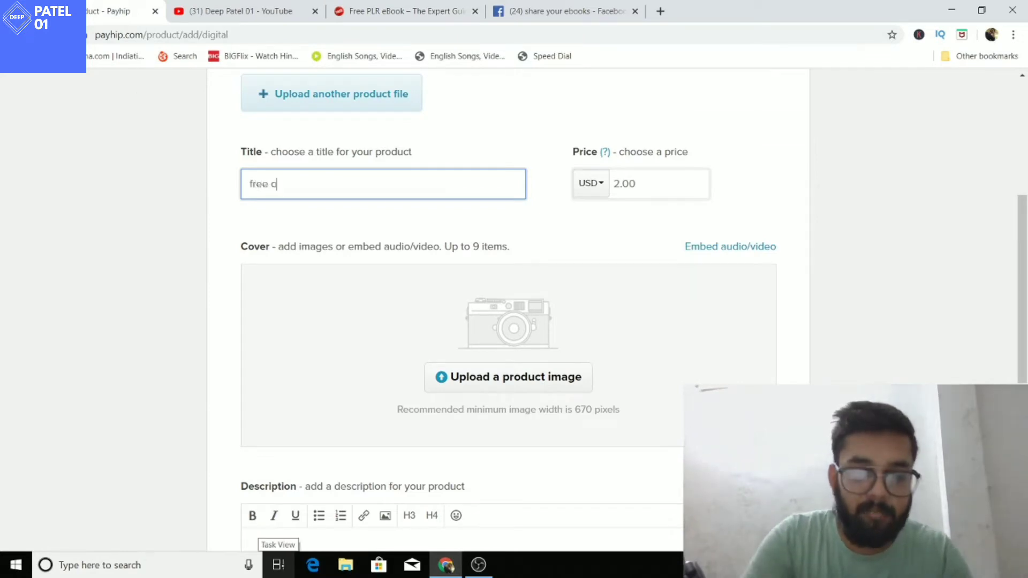
pyautogui.press('BackSpace')
pyautogui.write('plr')
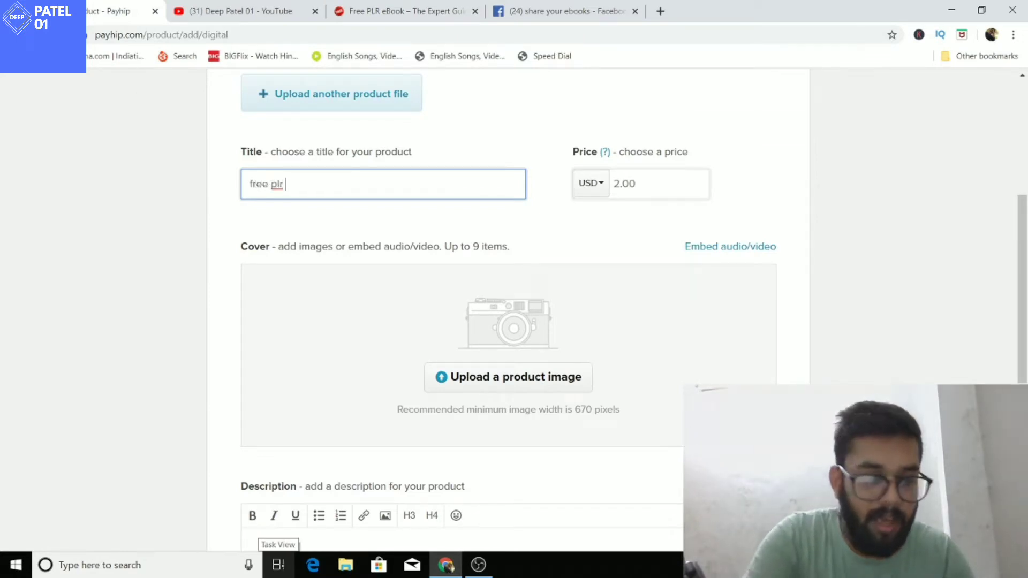
pyautogui.write(' ebo')
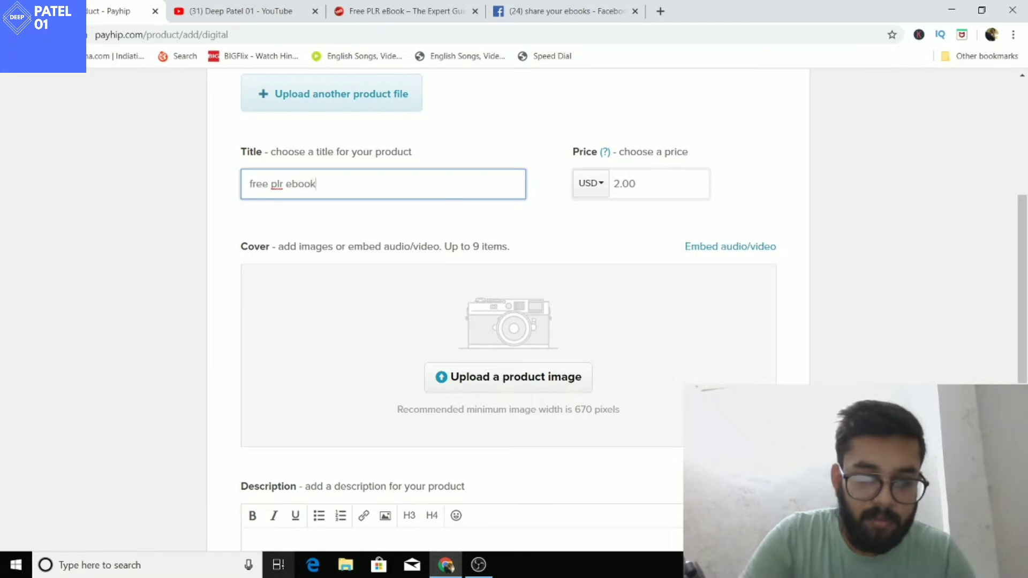
pyautogui.write('ok')
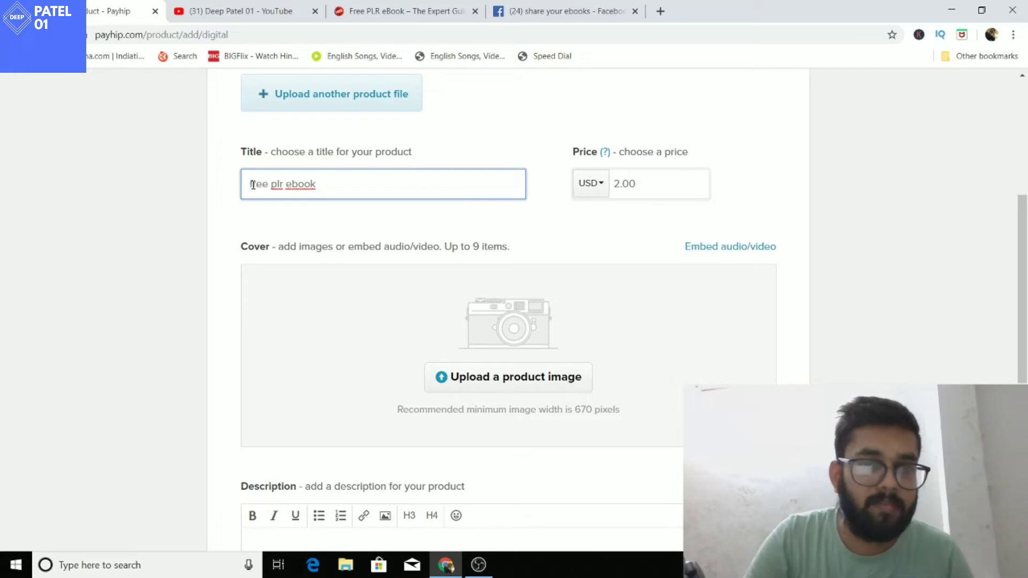
# - Capitalise the title's first word and extend the title to "Free plr ebook-an exoert guide to ppc mARKETING"
pyautogui.moveTo(253, 184); pyautogui.dragTo(269, 184)
pyautogui.press('BackSpace')
pyautogui.press('BackSpace')
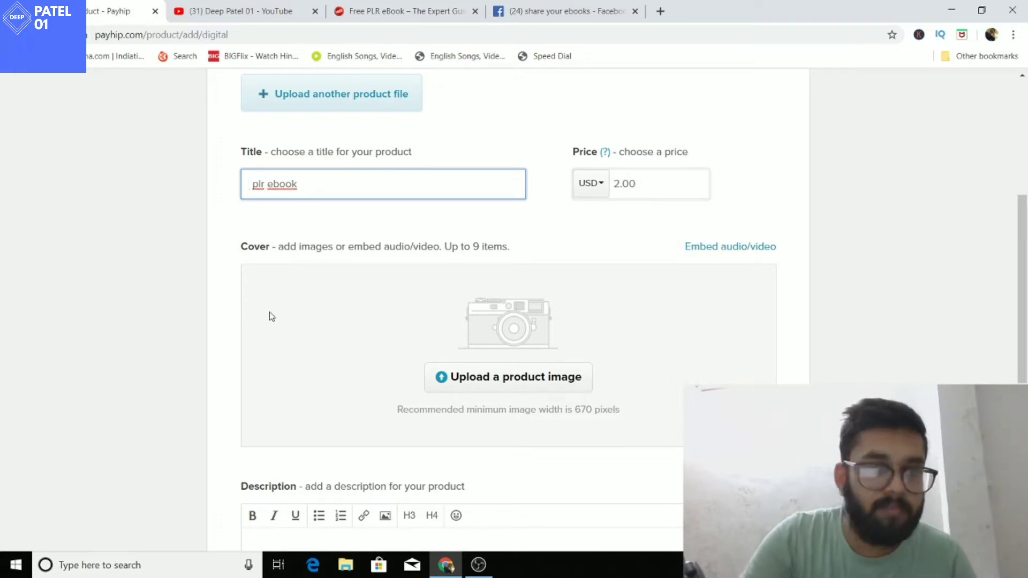
pyautogui.write('Free')
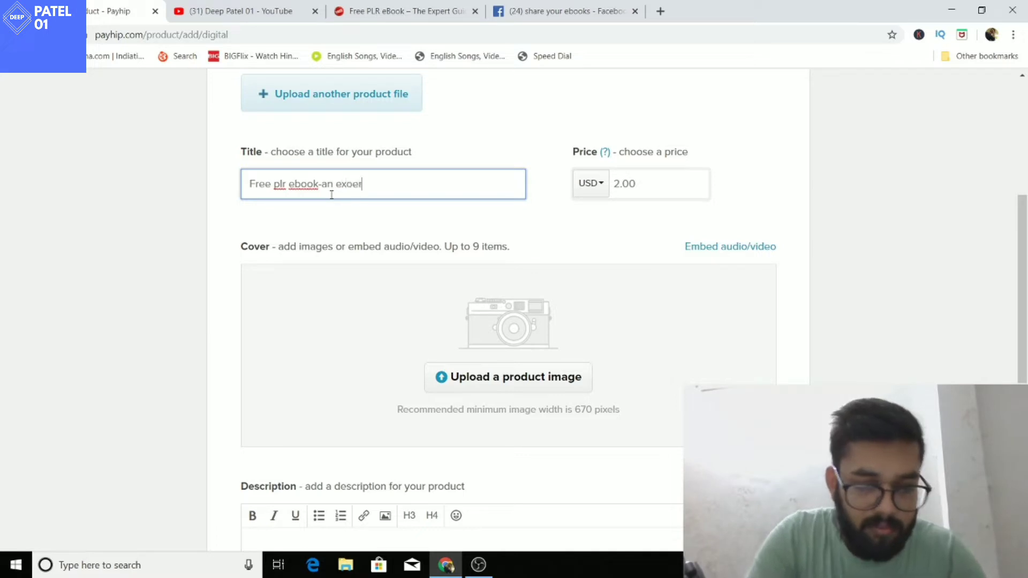
pyautogui.write('t guide to')
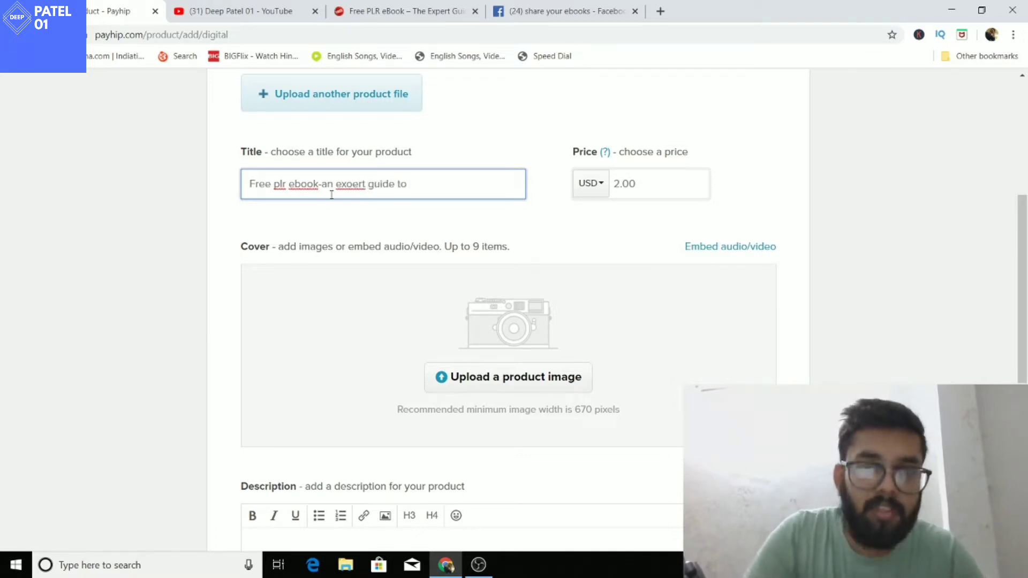
pyautogui.write(' ppc m')
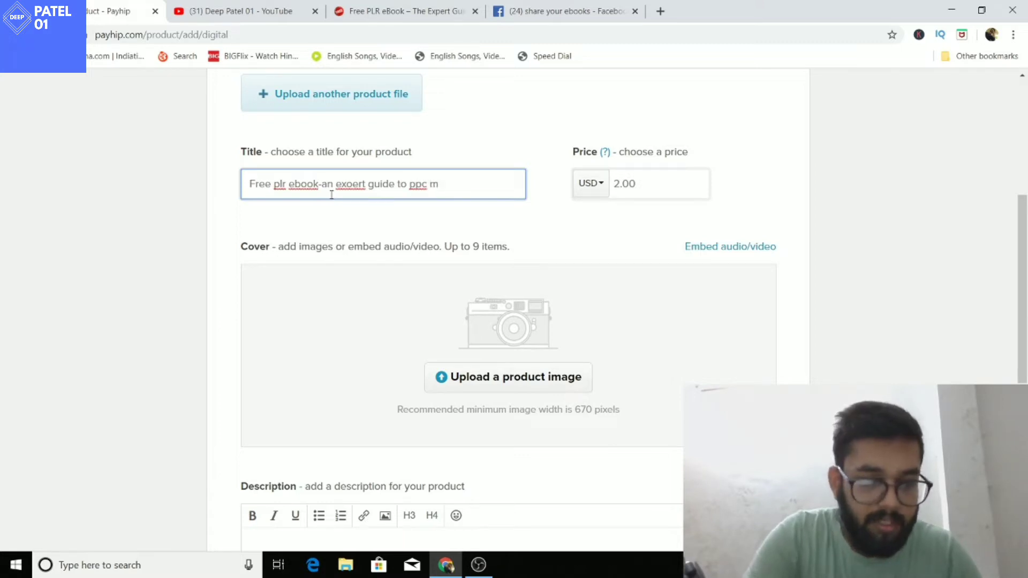
pyautogui.write('AR')
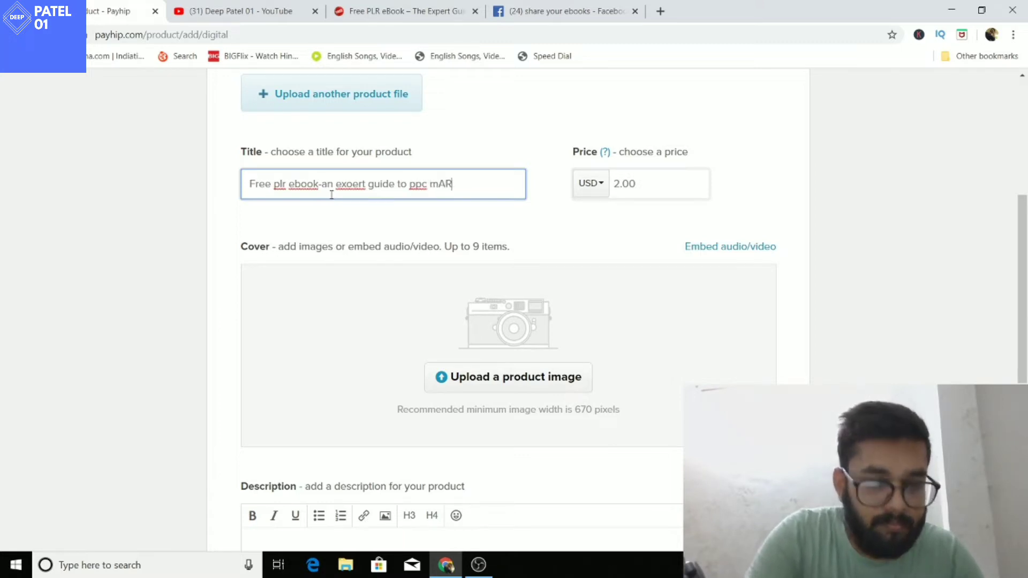
pyautogui.write('KETI')
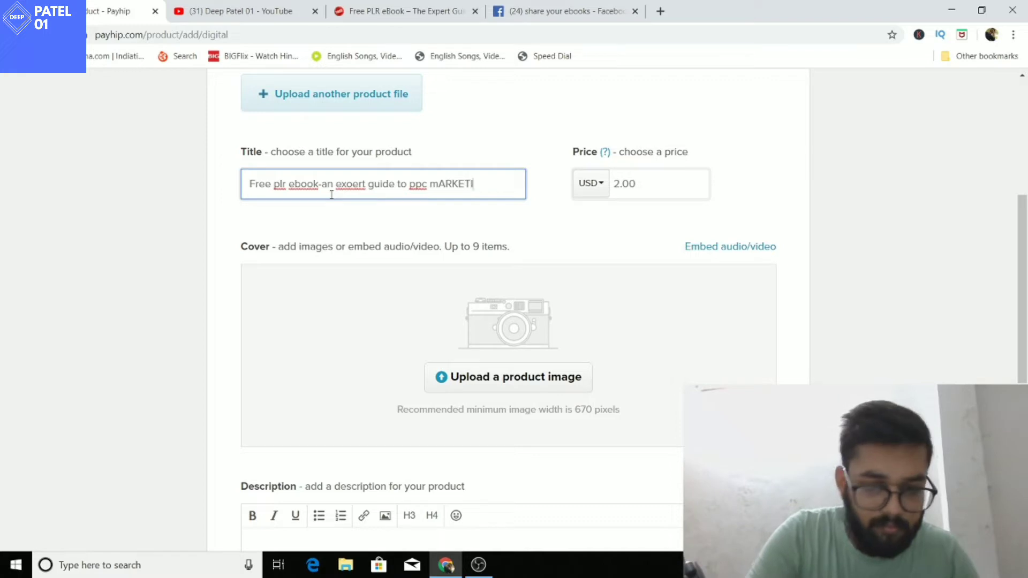
pyautogui.write('NH')
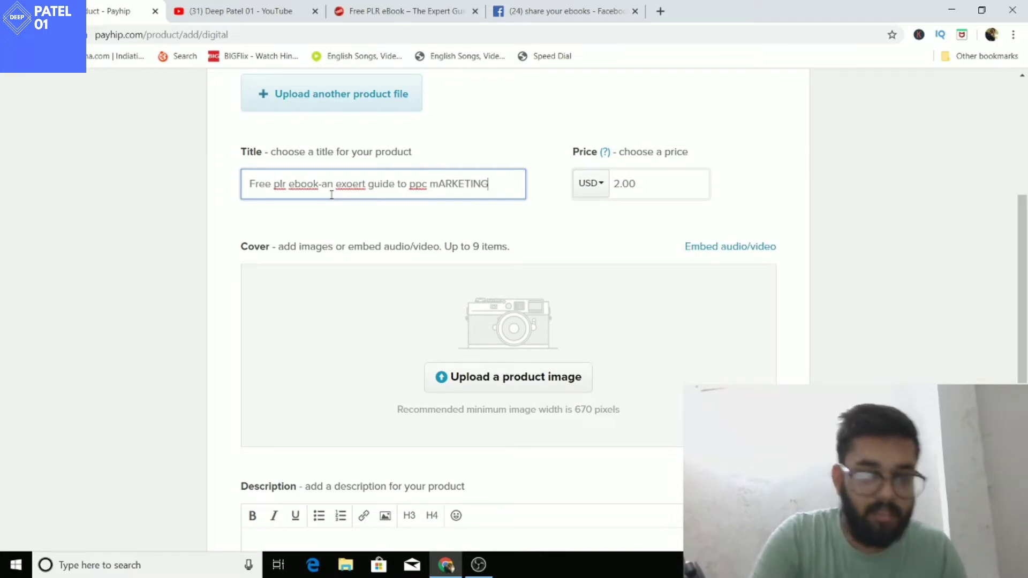
# - Save the eBook's cover image from the Free PLR Downloads page to the Desktop as the PNG FI-The-Expert-Guide-to-PPC-Marketing
pyautogui.scroll(-1, 332, 194)
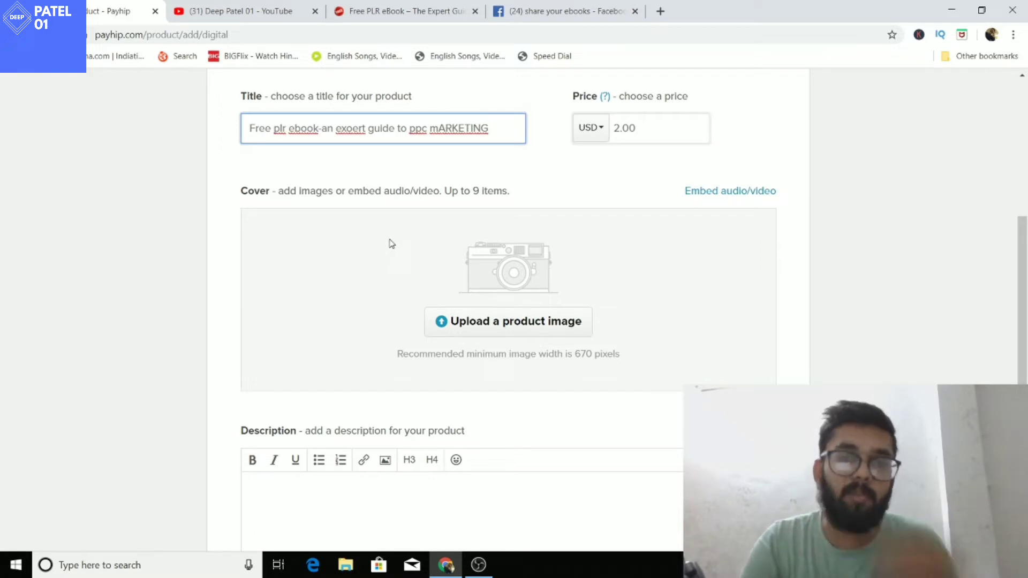
pyautogui.scroll(-1, 391, 242)
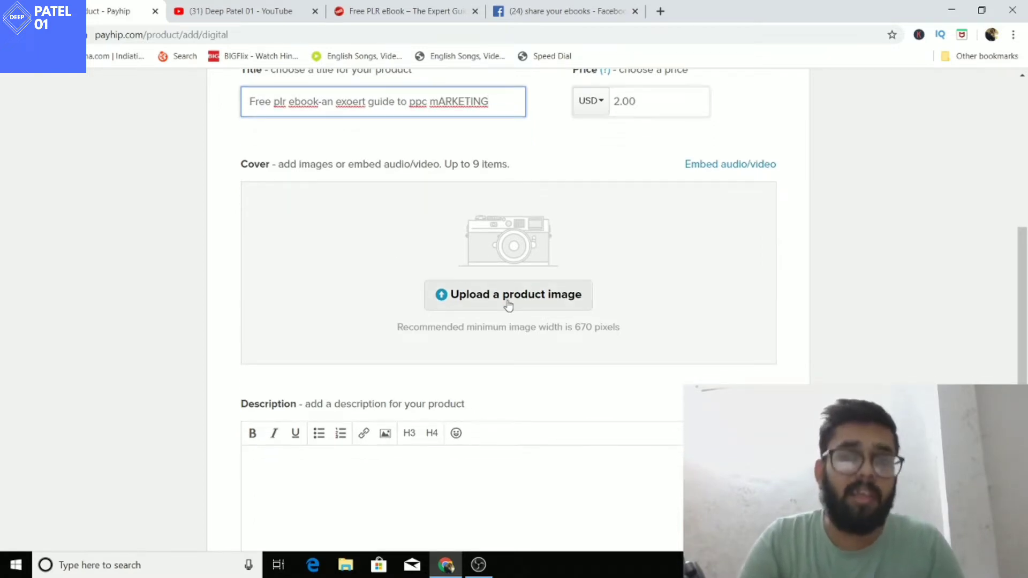
pyautogui.click(450, 7)
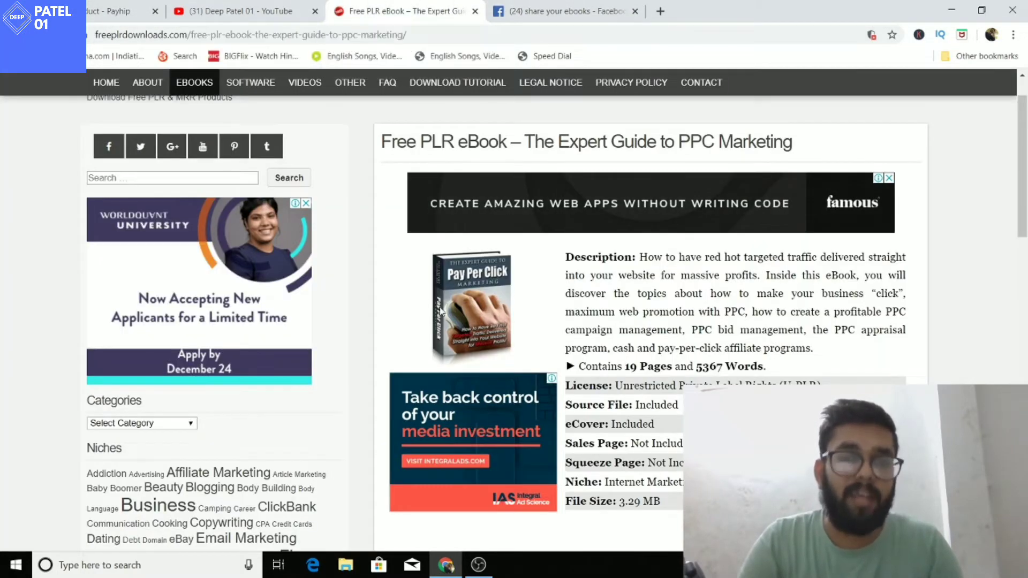
pyautogui.rightClick(448, 281)
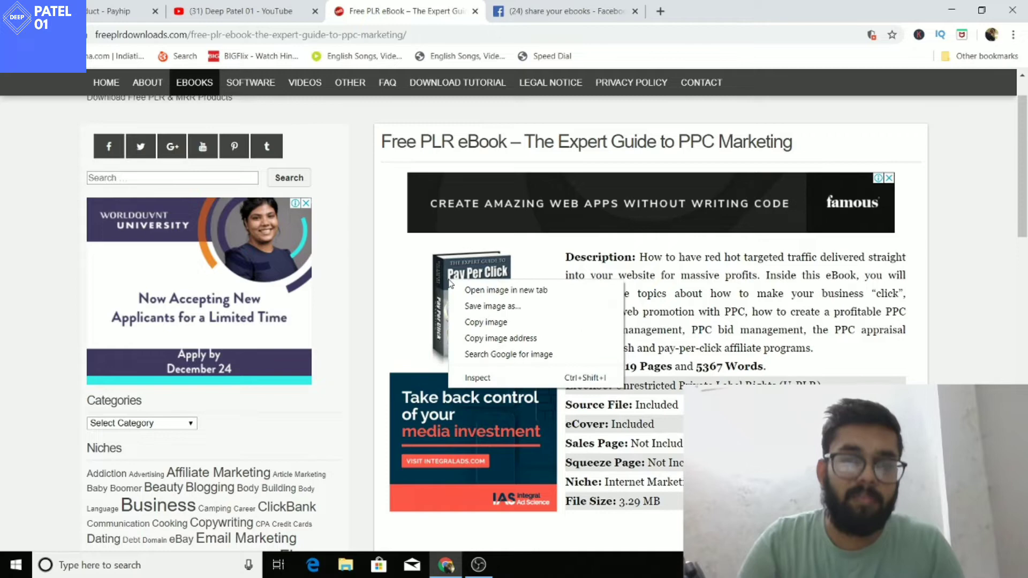
pyautogui.click(472, 308)
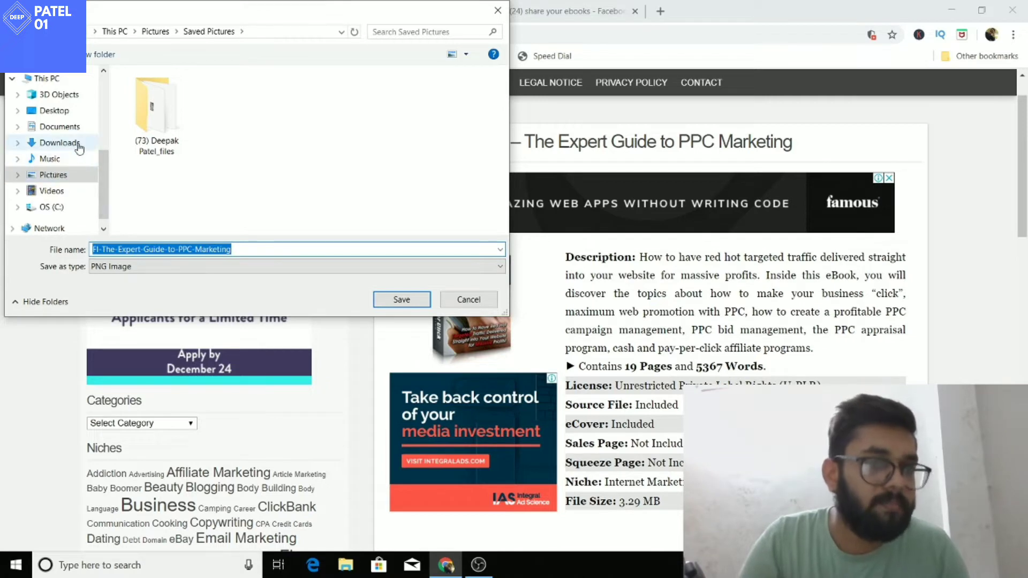
pyautogui.click(75, 111)
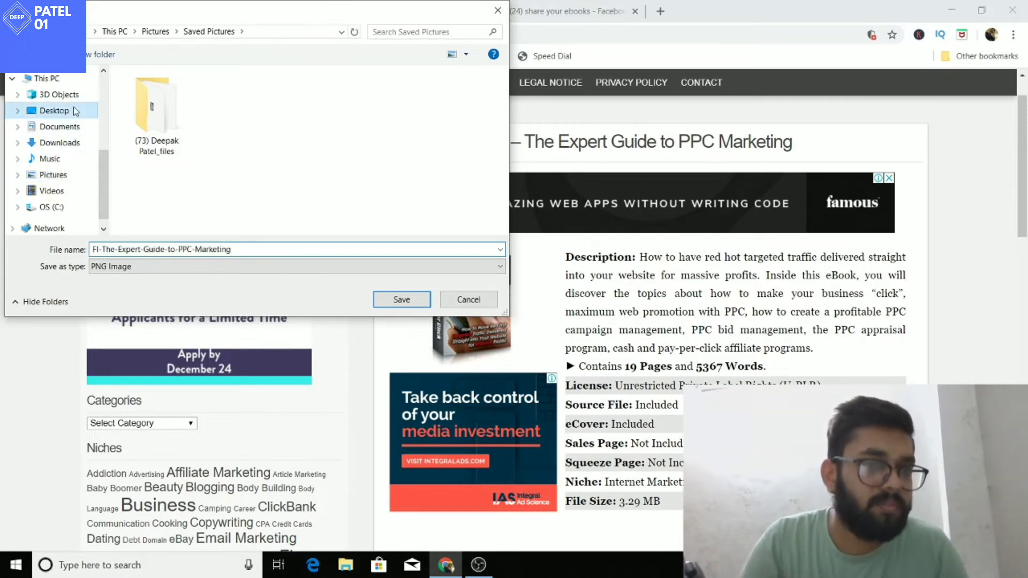
pyautogui.click(402, 300)
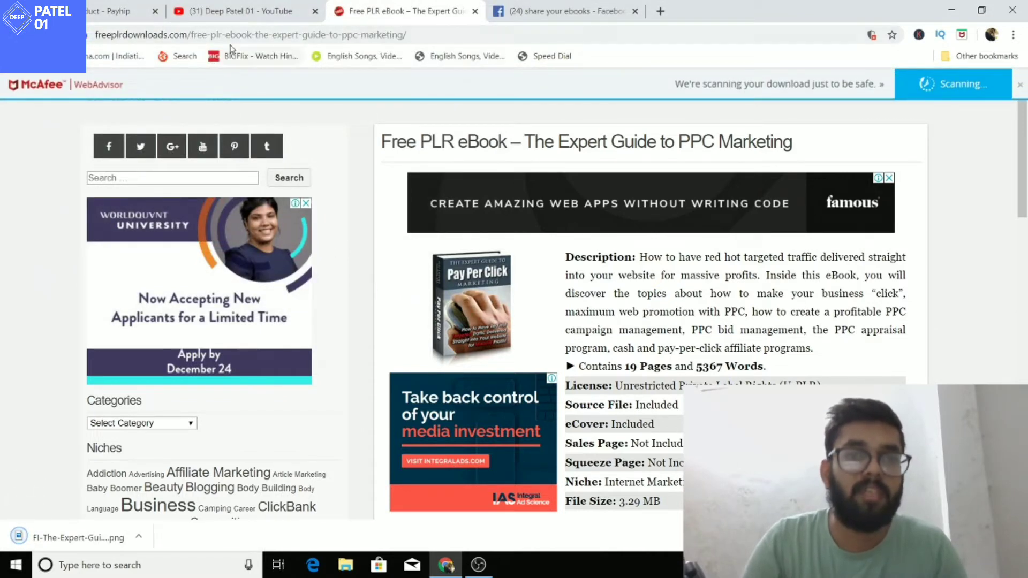
# - Return to the Payhip product form and browse to the Desktop folder for a product cover image
pyautogui.click(123, 7)
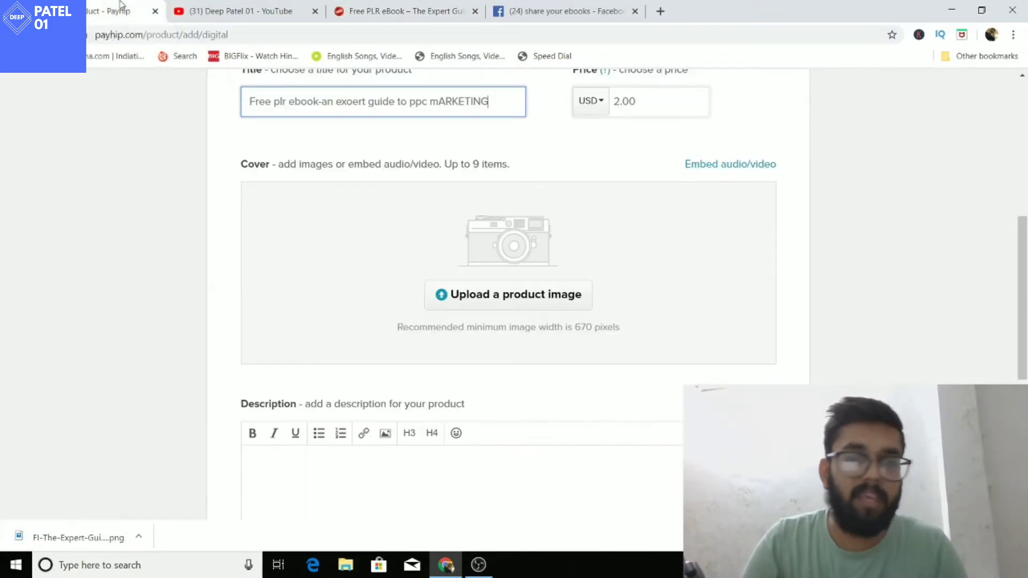
pyautogui.click(506, 293)
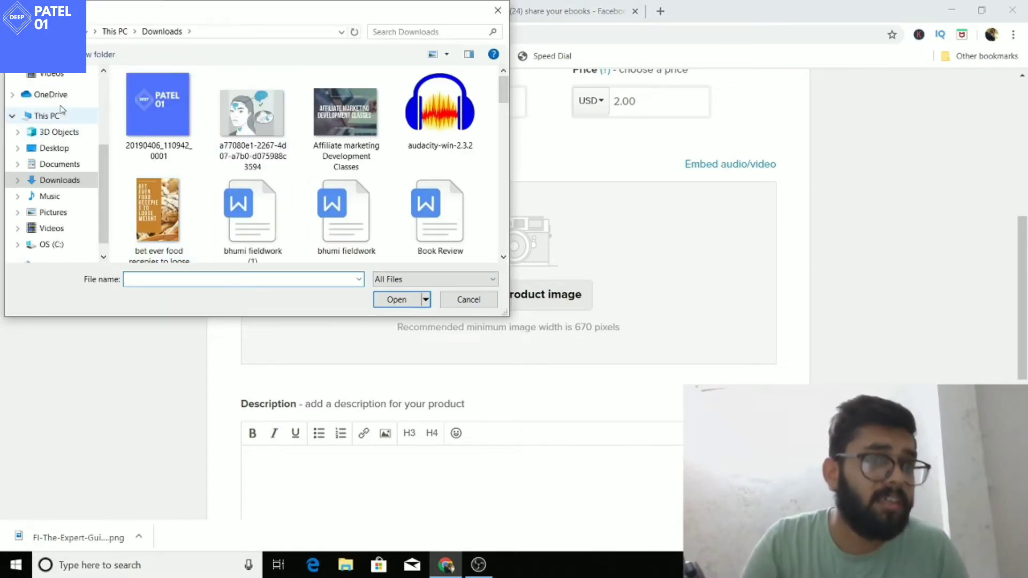
pyautogui.click(73, 150)
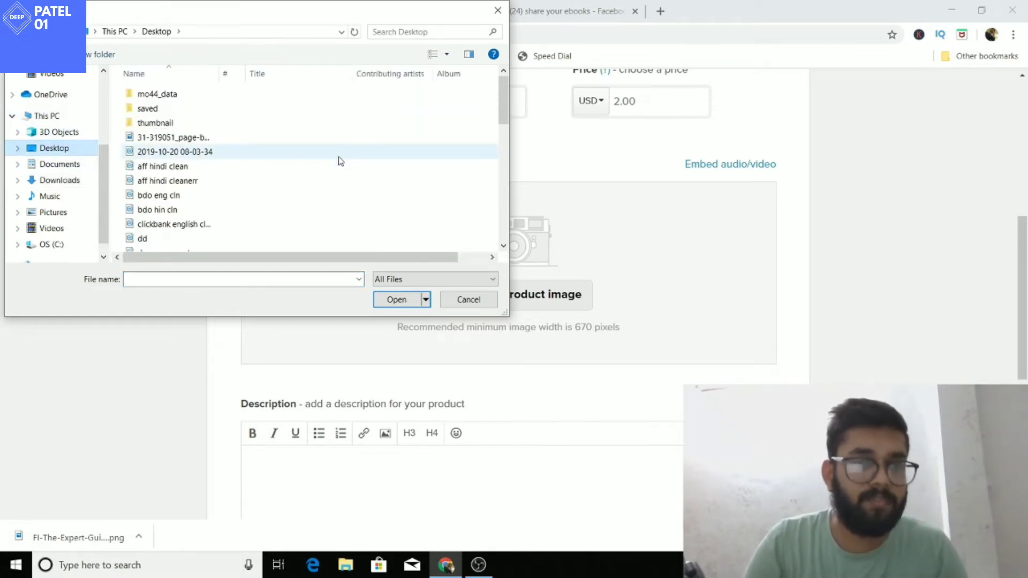
pyautogui.click(240, 280)
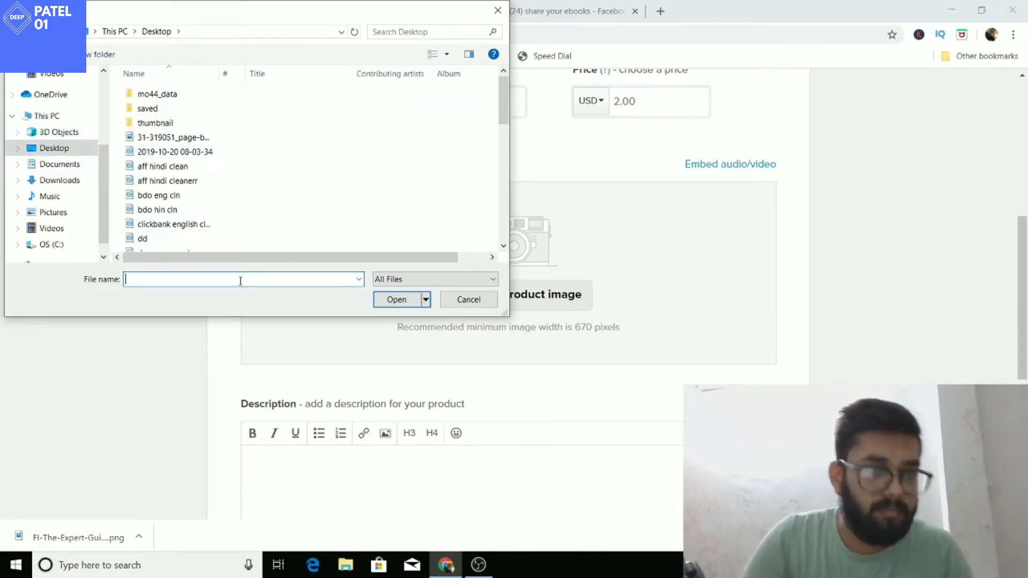
pyautogui.write('EX')
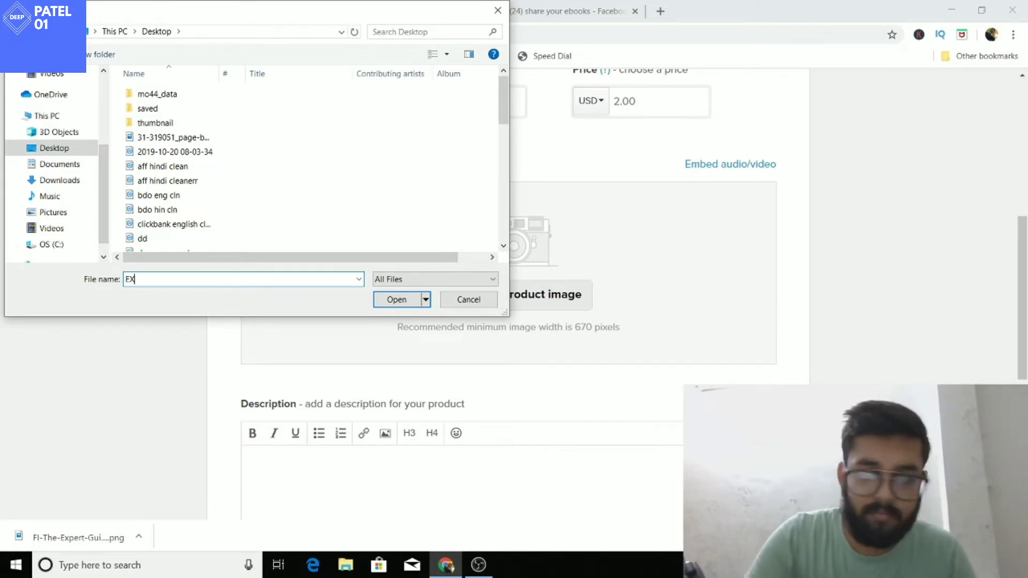
pyautogui.press('BackSpace')
pyautogui.press('BackSpace')
pyautogui.write('AN')
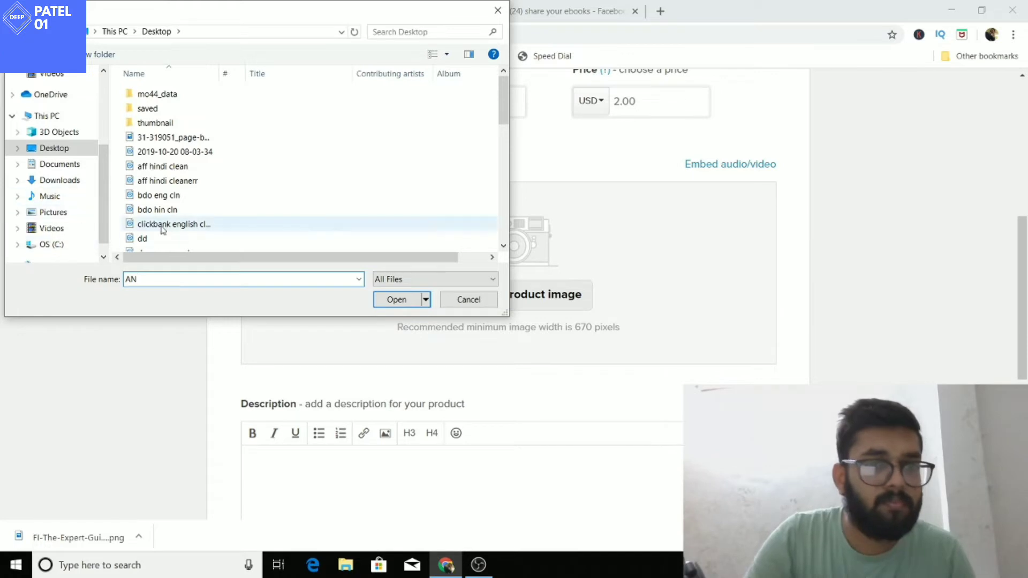
# - Upload the Desktop image whose file name starts with "31-319051_page-b" as the product cover
pyautogui.scroll(-3, 171, 229)
pyautogui.scroll(-3, 183, 230)
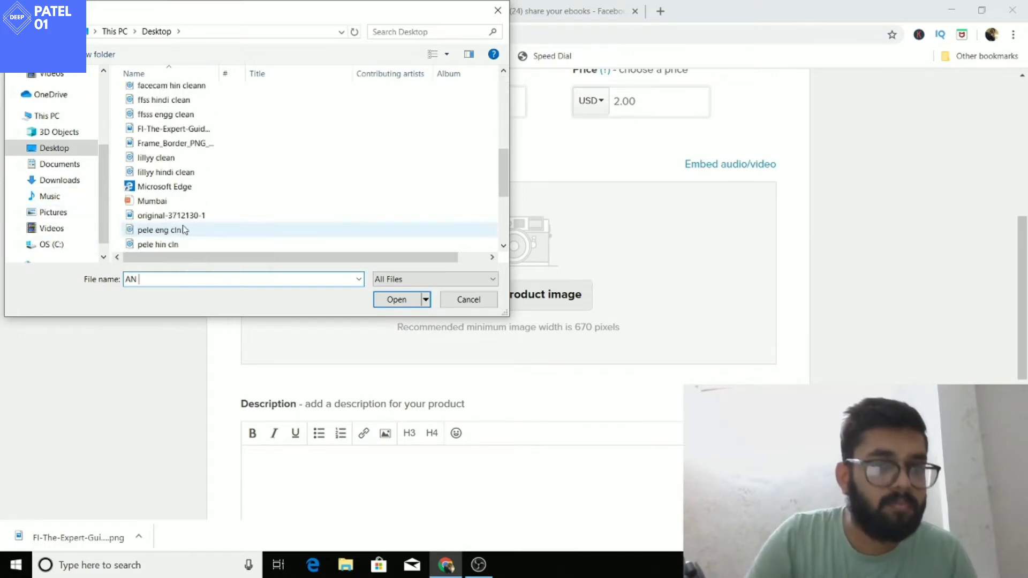
pyautogui.scroll(-1, 184, 230)
pyautogui.scroll(-3, 184, 229)
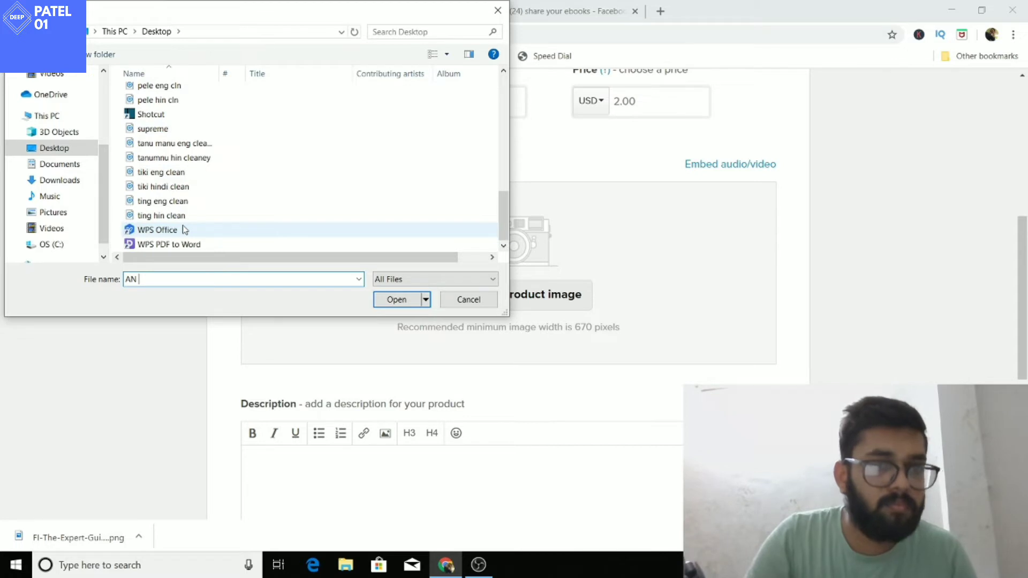
pyautogui.scroll(2, 184, 230)
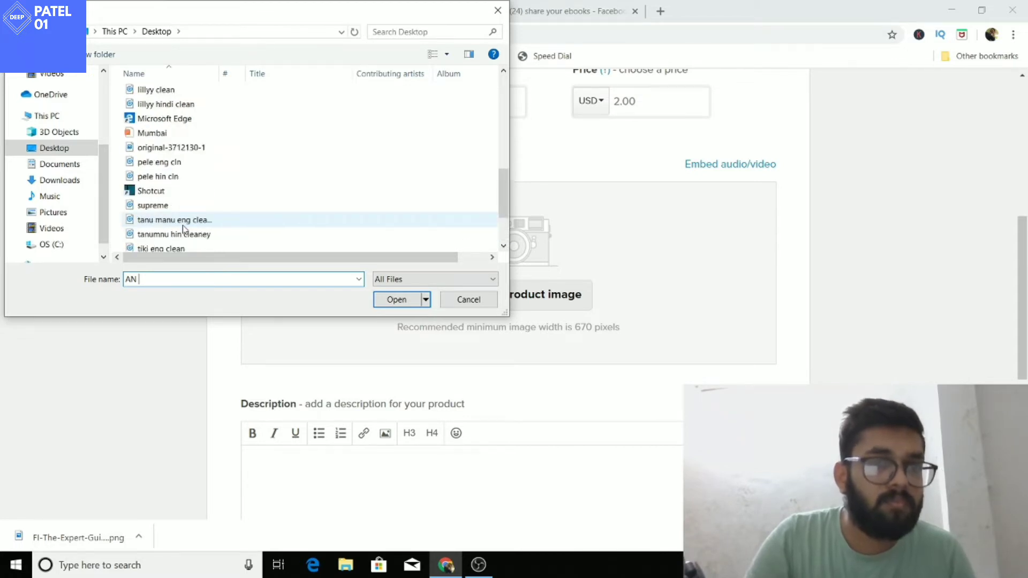
pyautogui.scroll(3, 184, 230)
pyautogui.scroll(1, 184, 230)
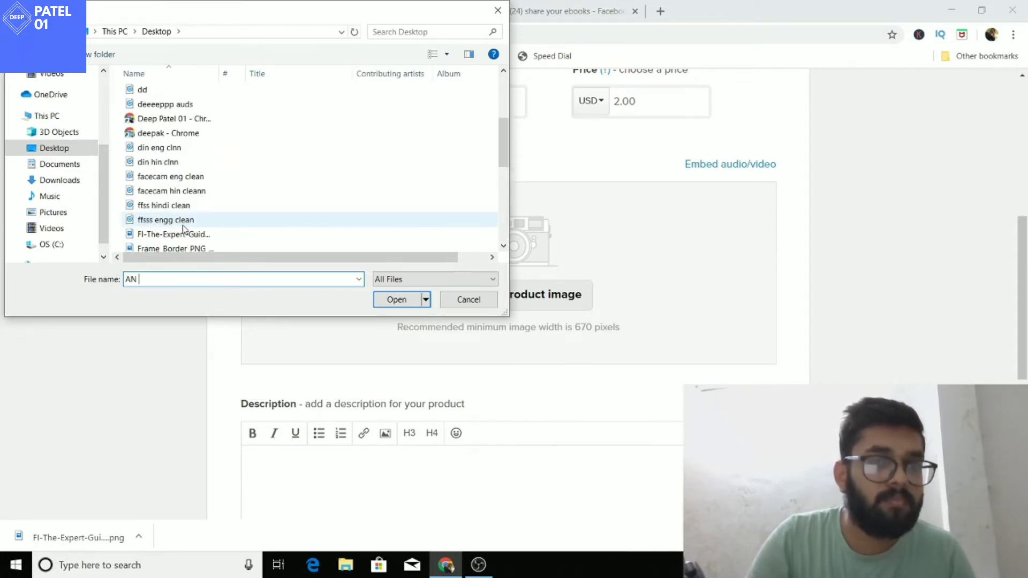
pyautogui.scroll(4, 184, 229)
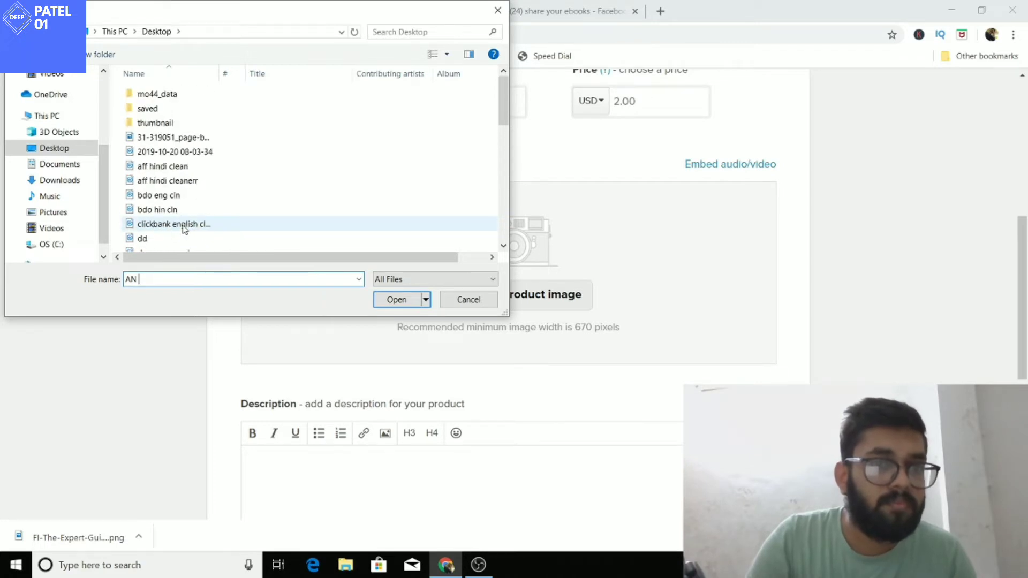
pyautogui.doubleClick(203, 141)
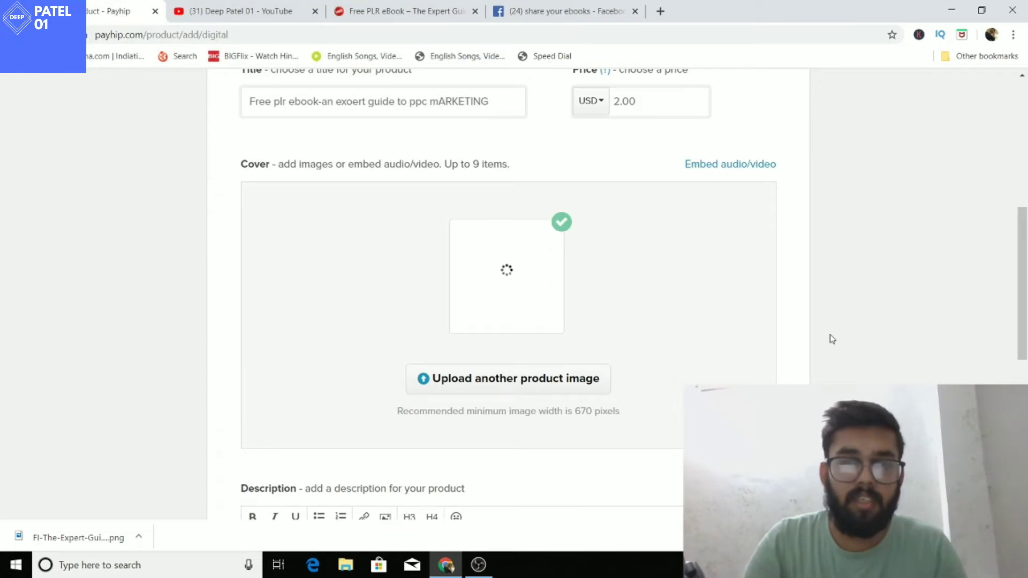
# - Enter "THIS IS AGUIDE WHICH TEACHES YOU HOW TO EARN 1000 $ A MONTH WITH PPC WEBSITES" as the product description
pyautogui.scroll(-2, 831, 338)
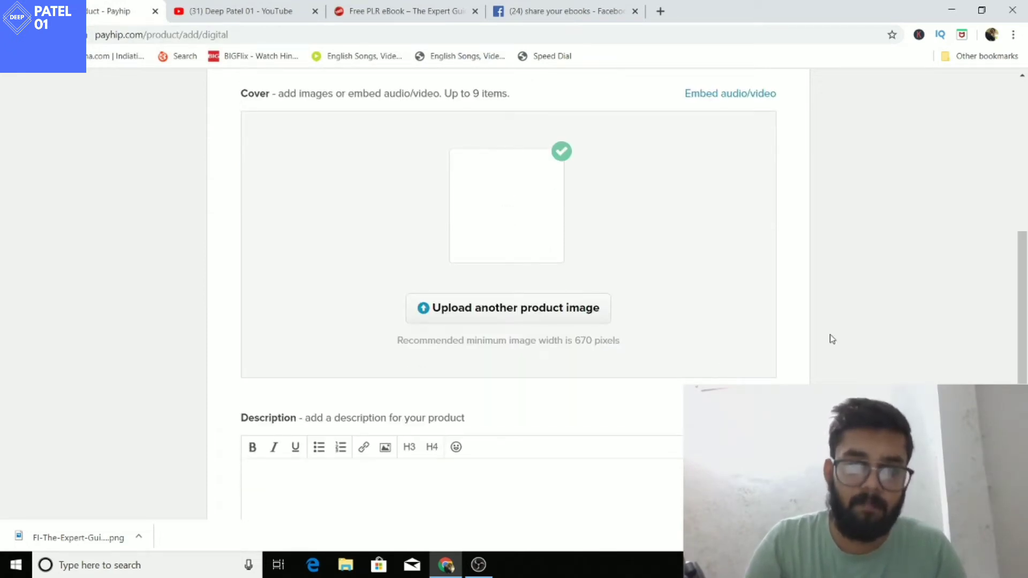
pyautogui.scroll(-1, 831, 337)
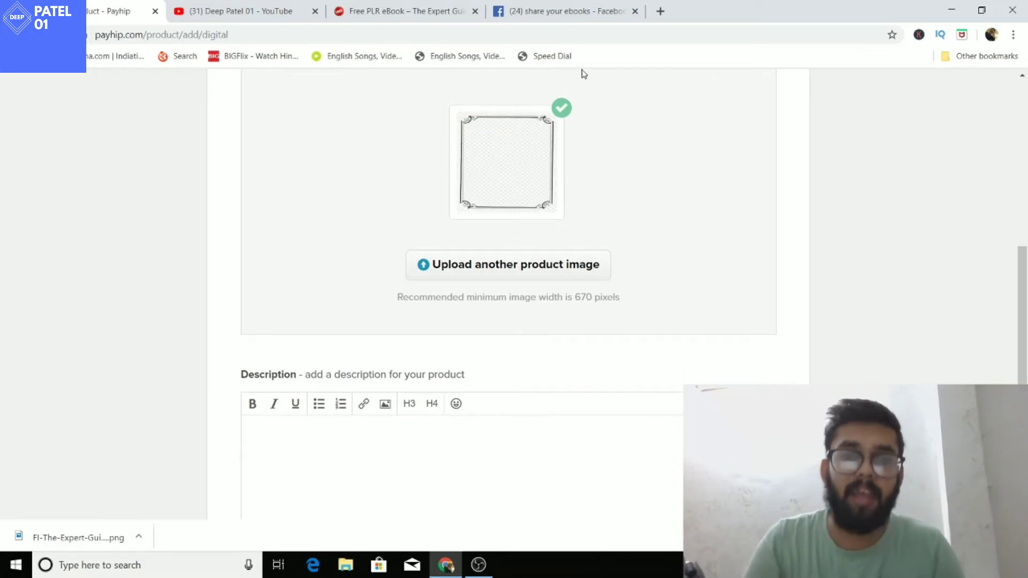
pyautogui.scroll(-2, 613, 160)
pyautogui.scroll(2, 564, 167)
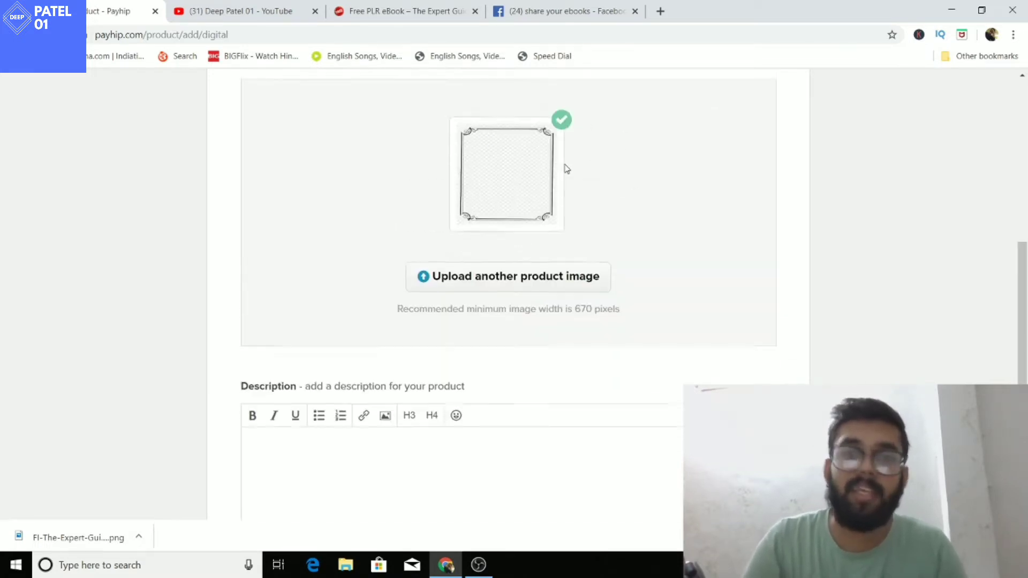
pyautogui.scroll(5, 565, 168)
pyautogui.scroll(-9, 566, 168)
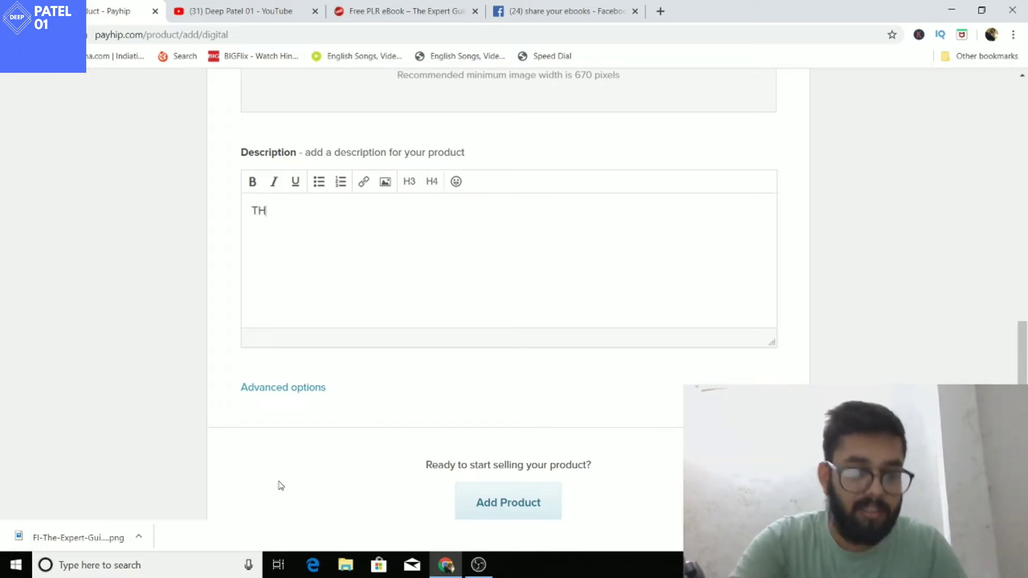
pyautogui.write('IS A')
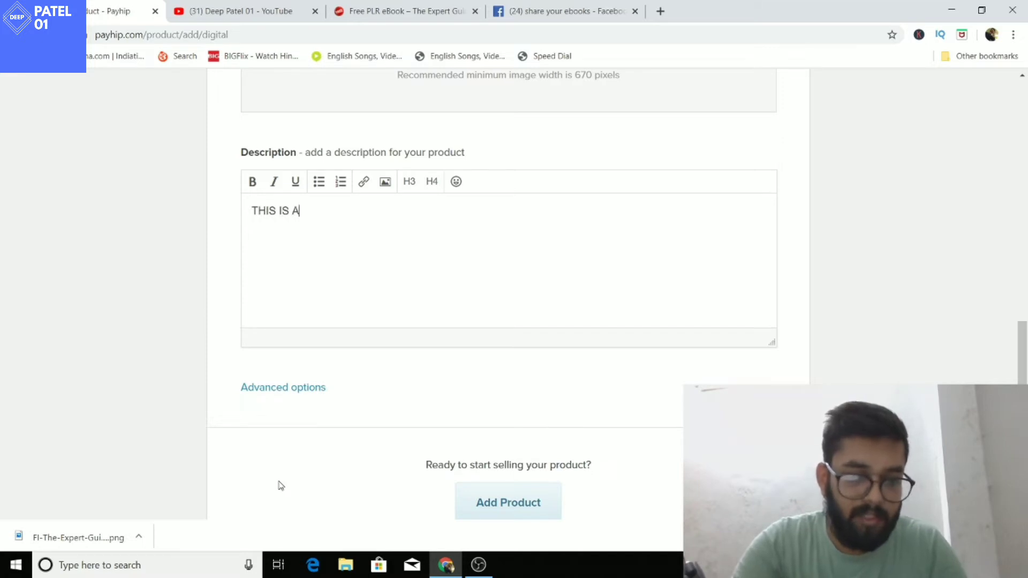
pyautogui.write('GUIDE ')
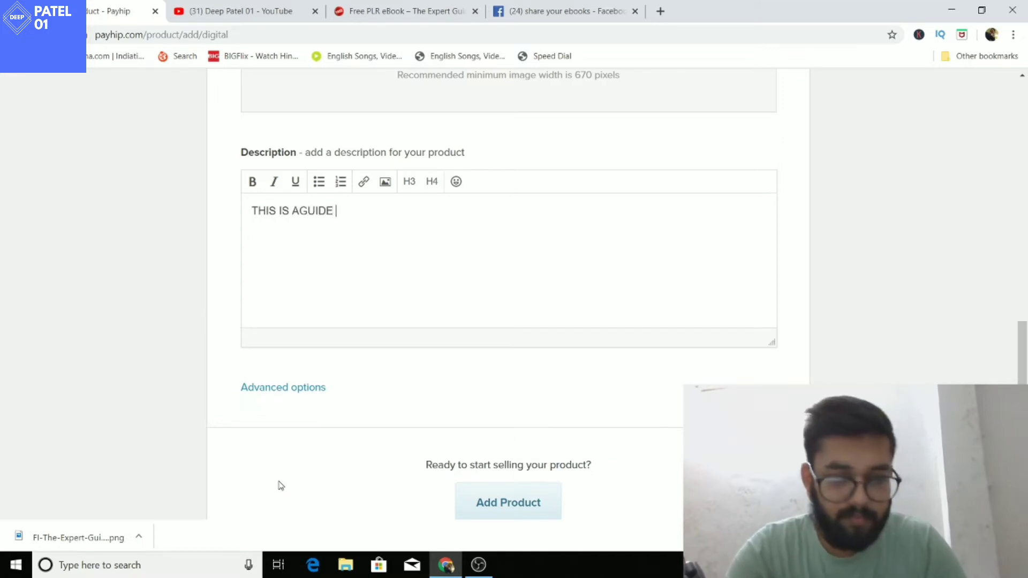
pyautogui.write('WHI')
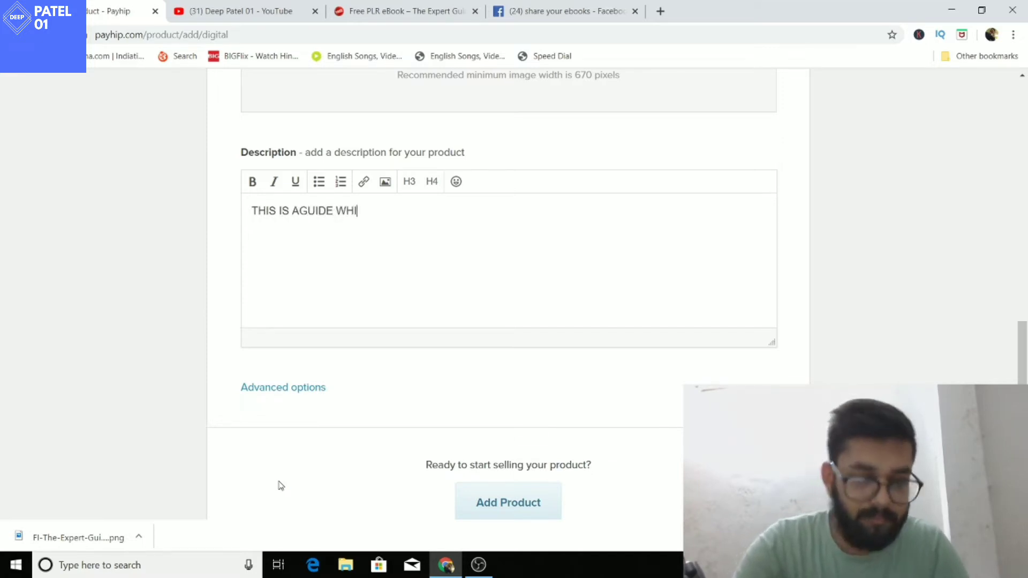
pyautogui.write('CH ')
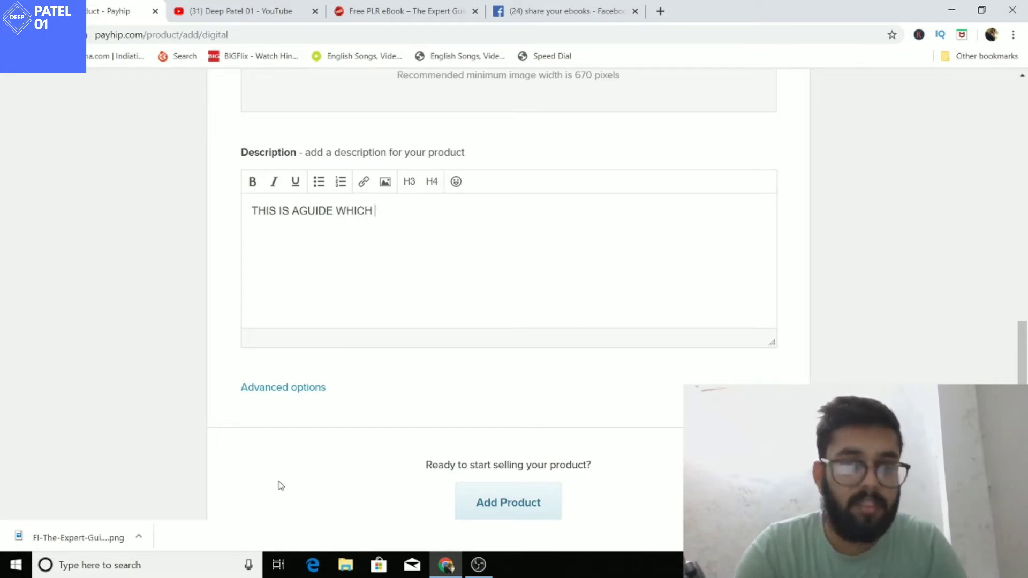
pyautogui.write('YT TEAC')
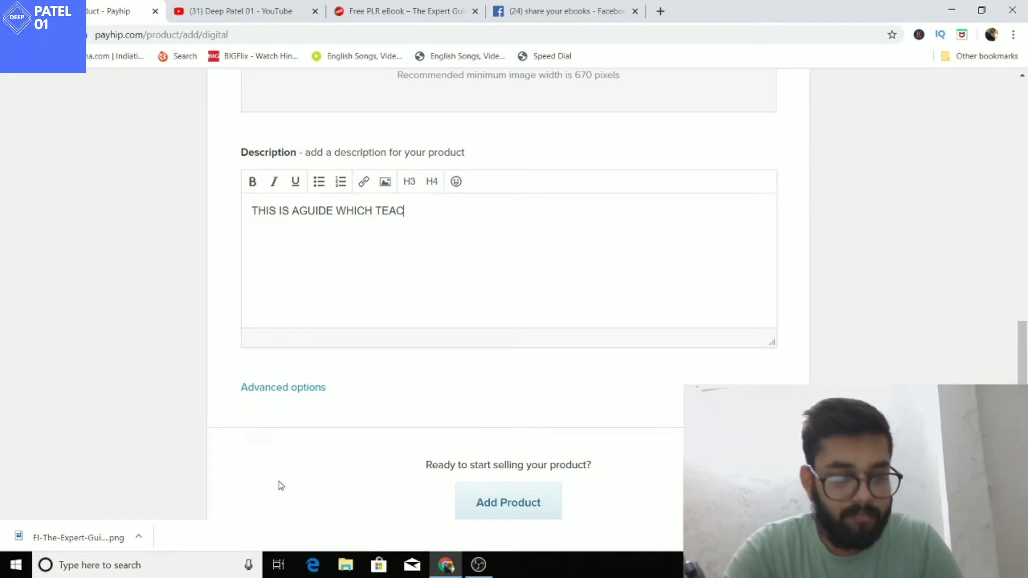
pyautogui.write('HES YO')
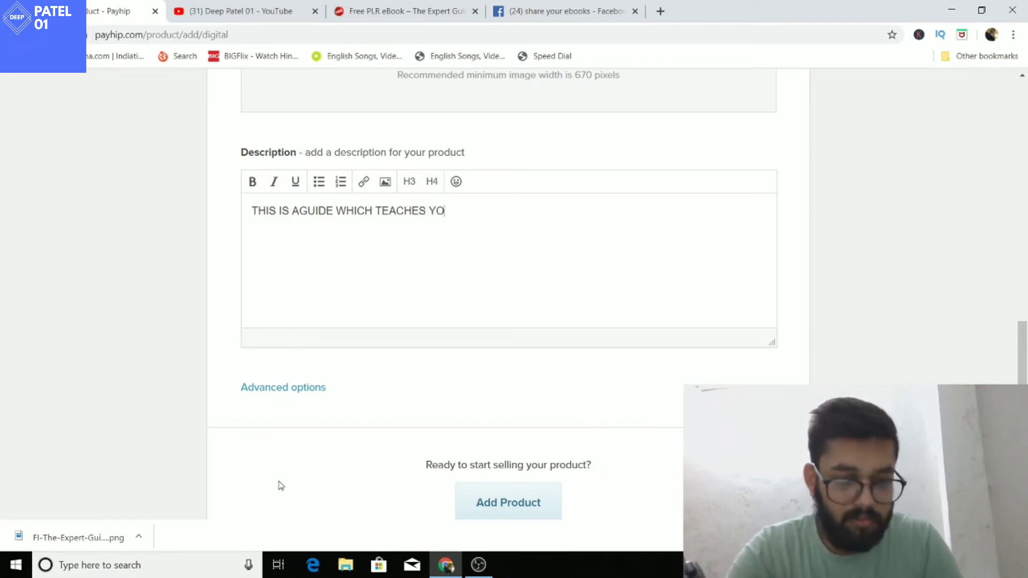
pyautogui.write('U H')
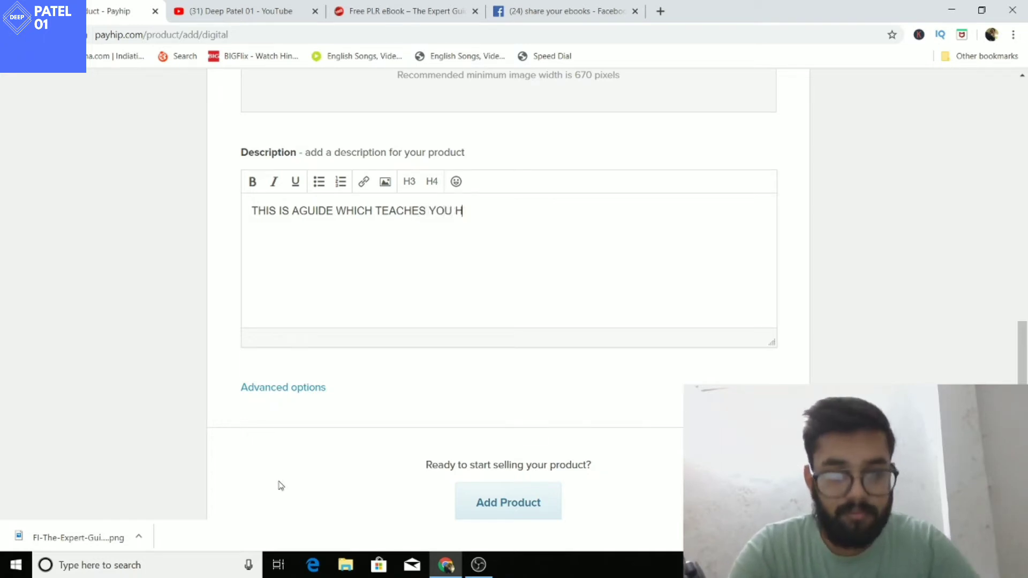
pyautogui.write('OW TO EARN 1000 $')
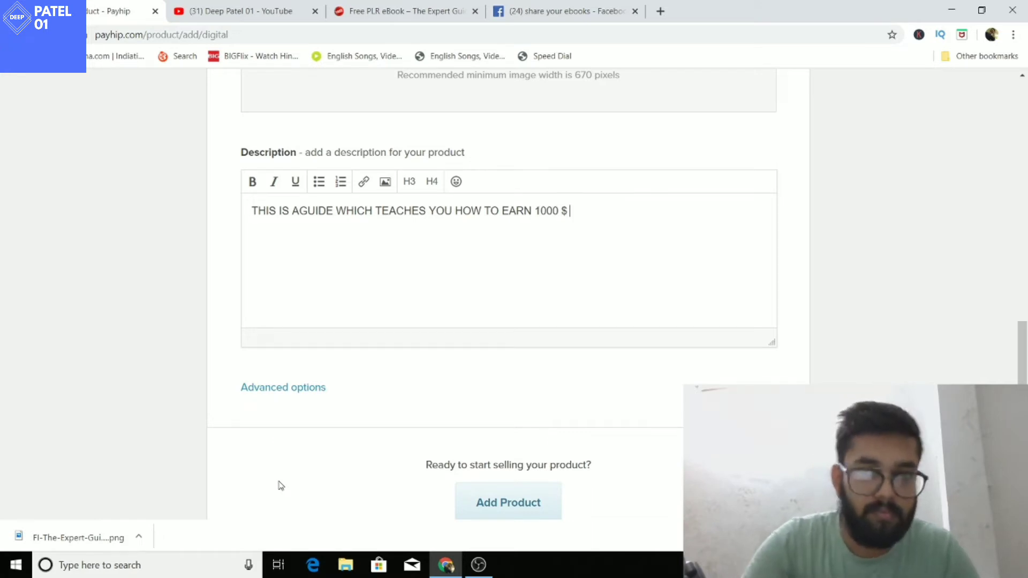
pyautogui.write('MO')
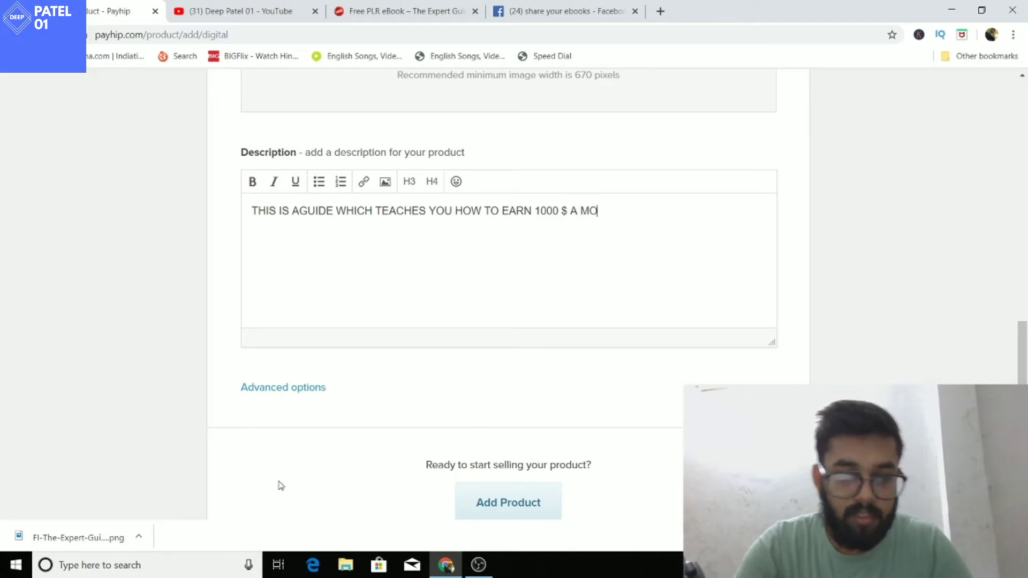
pyautogui.write('NTH')
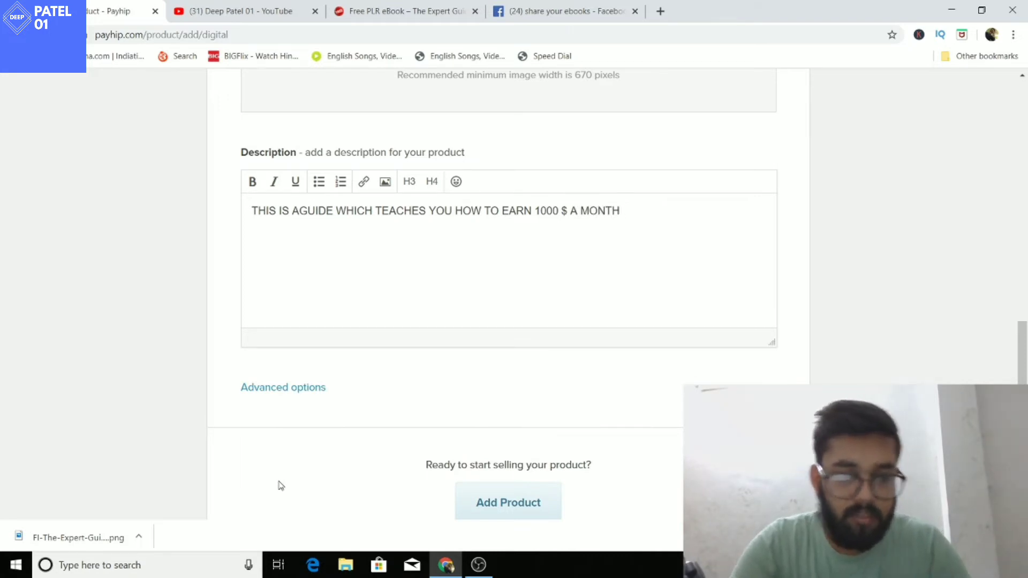
pyautogui.write(' WITH P')
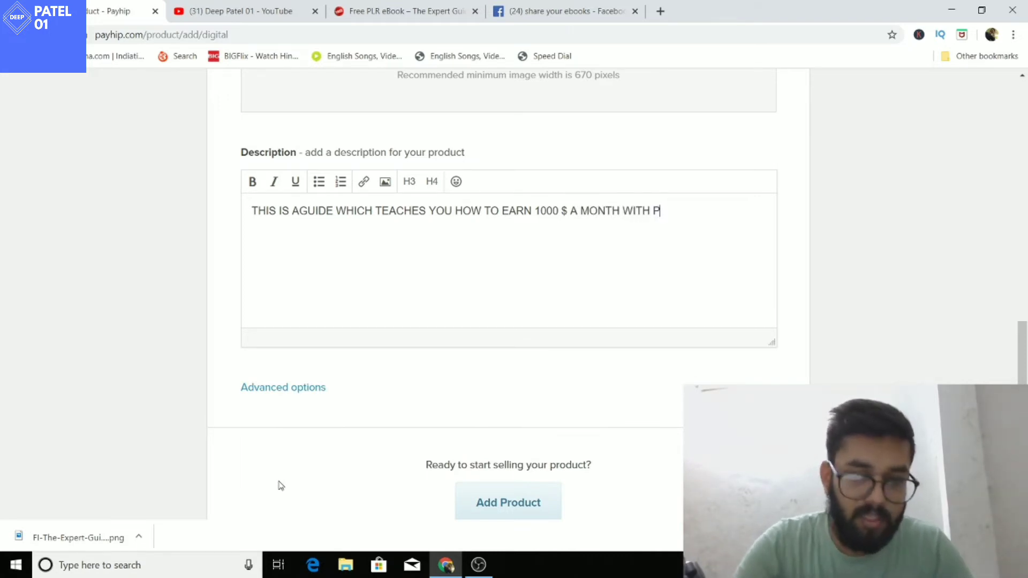
pyautogui.write('PC WEBSITES')
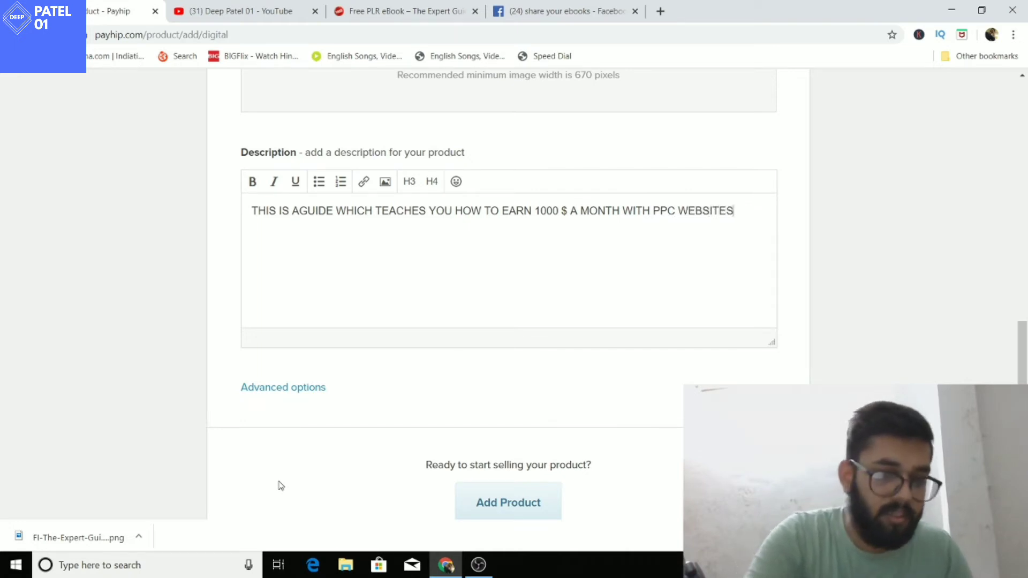
# - Review the filled-in product form, checking the uploaded file, title, price, cover image and description
pyautogui.scroll(-1, 281, 485)
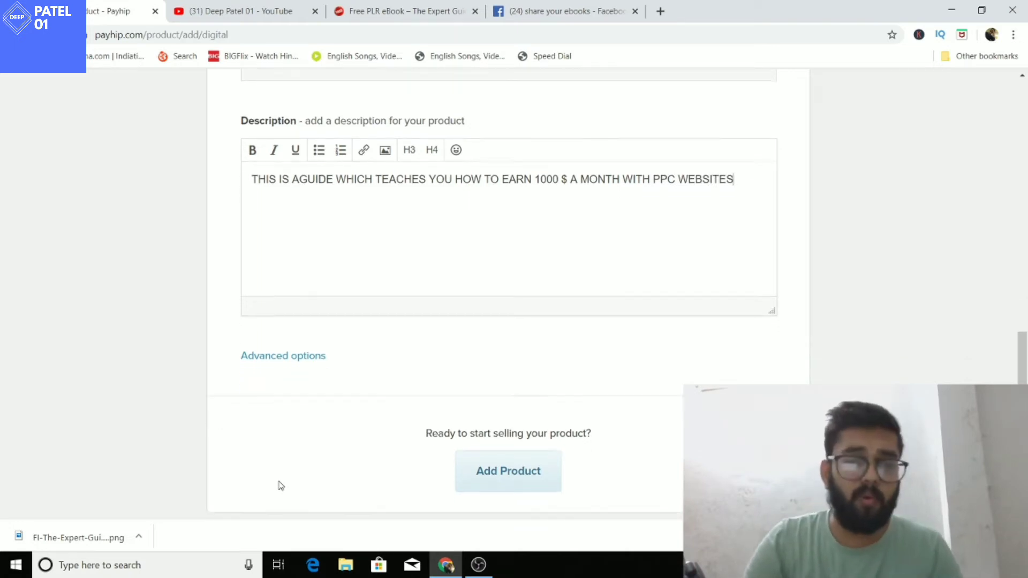
pyautogui.scroll(-1, 280, 486)
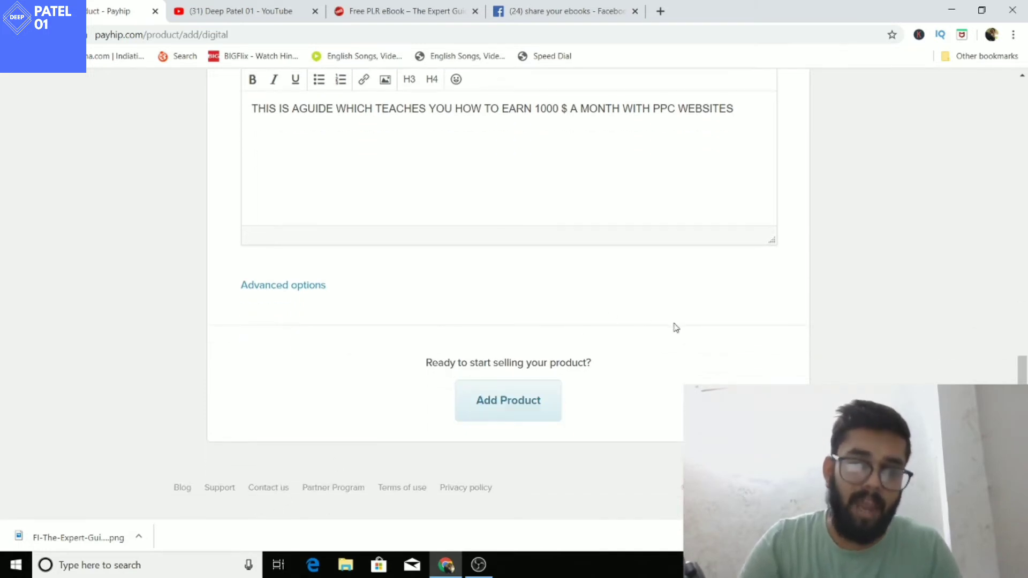
pyautogui.scroll(6, 675, 326)
pyautogui.scroll(8, 676, 327)
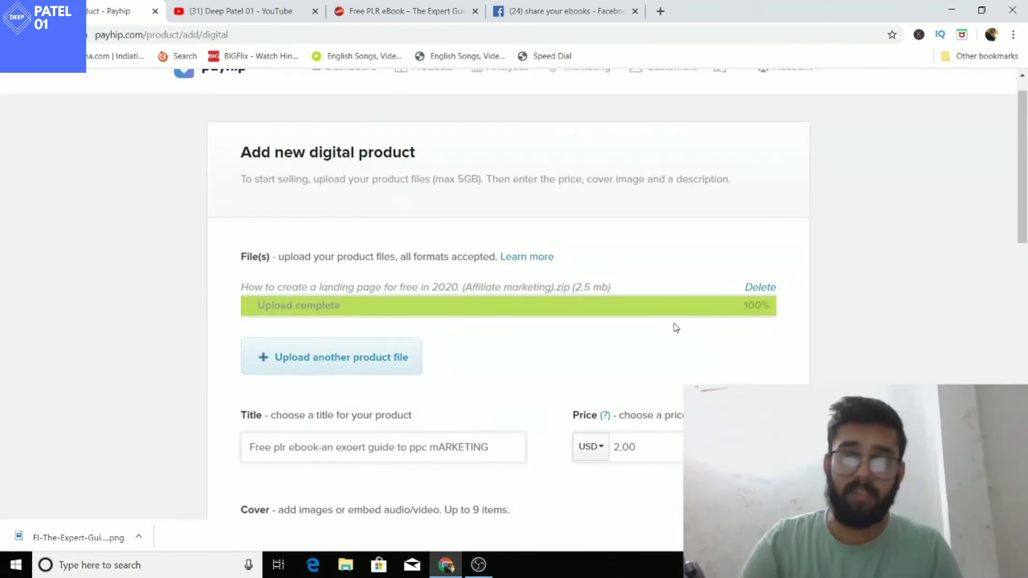
pyautogui.scroll(-4, 673, 327)
pyautogui.scroll(-5, 668, 138)
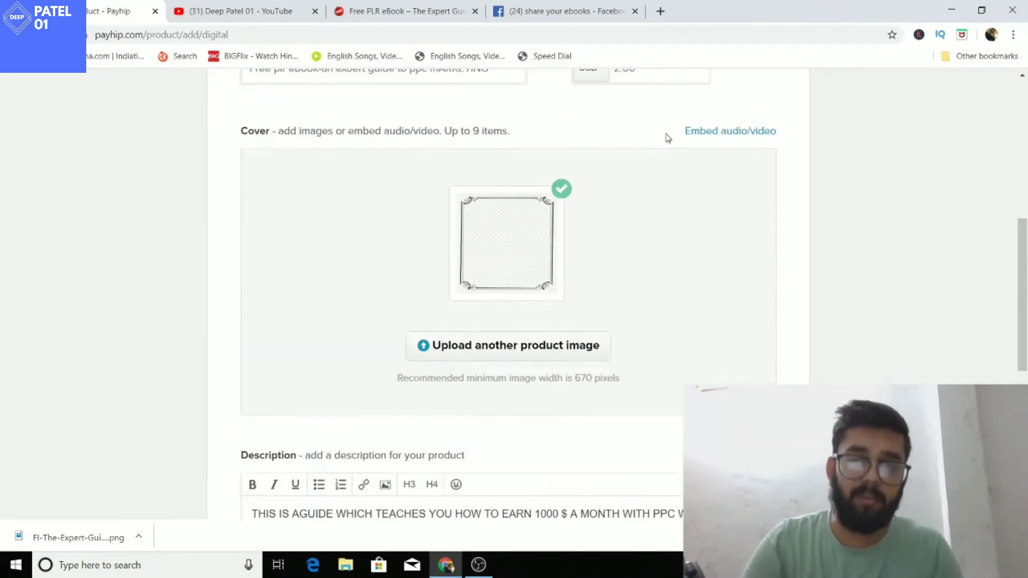
pyautogui.scroll(-3, 566, 186)
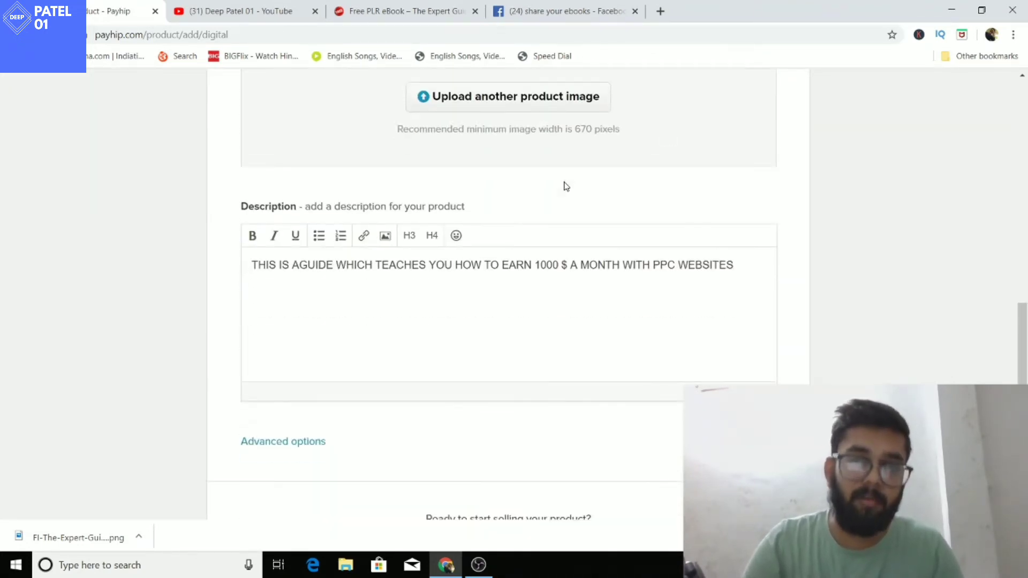
pyautogui.scroll(-2, 506, 304)
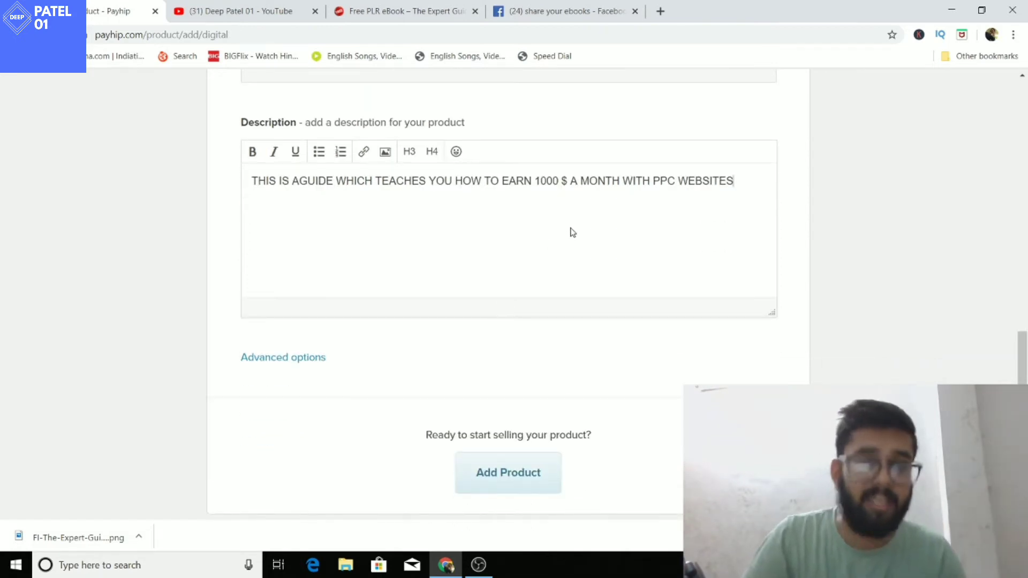
pyautogui.scroll(-2, 573, 232)
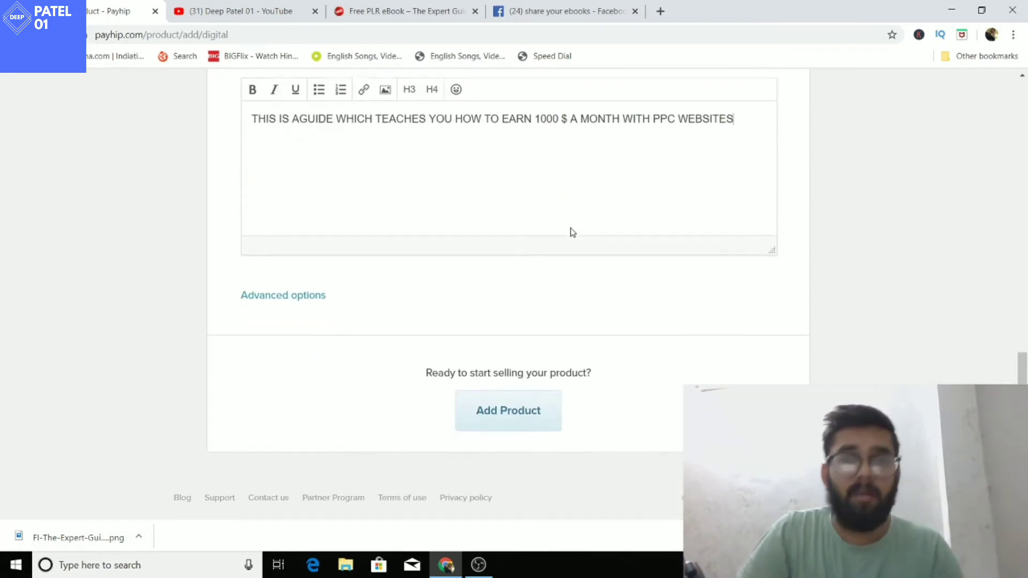
# - Add the filled-in PPC marketing ebook to Payhip as a new digital product
pyautogui.click(512, 417)
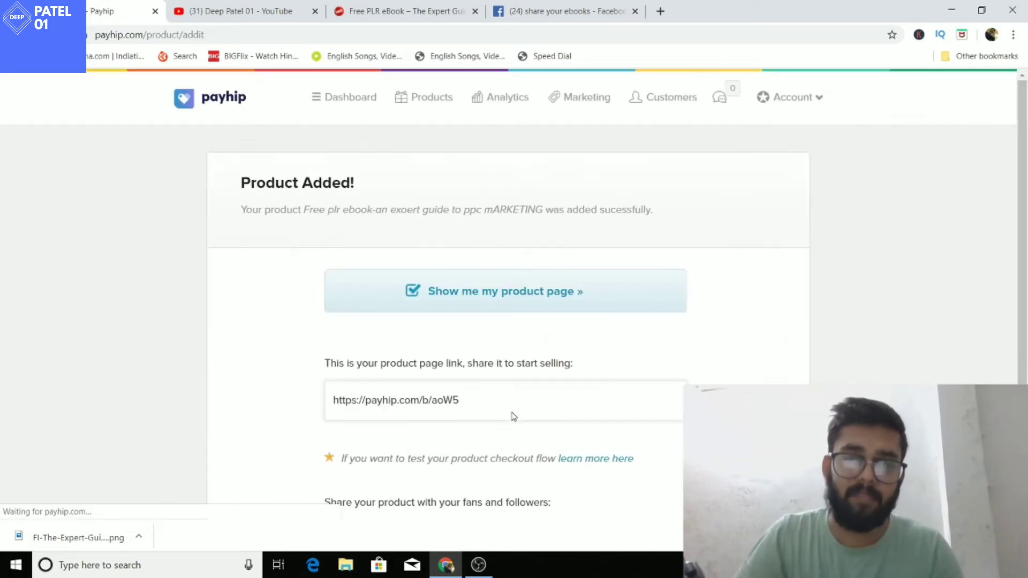
pyautogui.scroll(-2, 513, 416)
pyautogui.scroll(1, 513, 416)
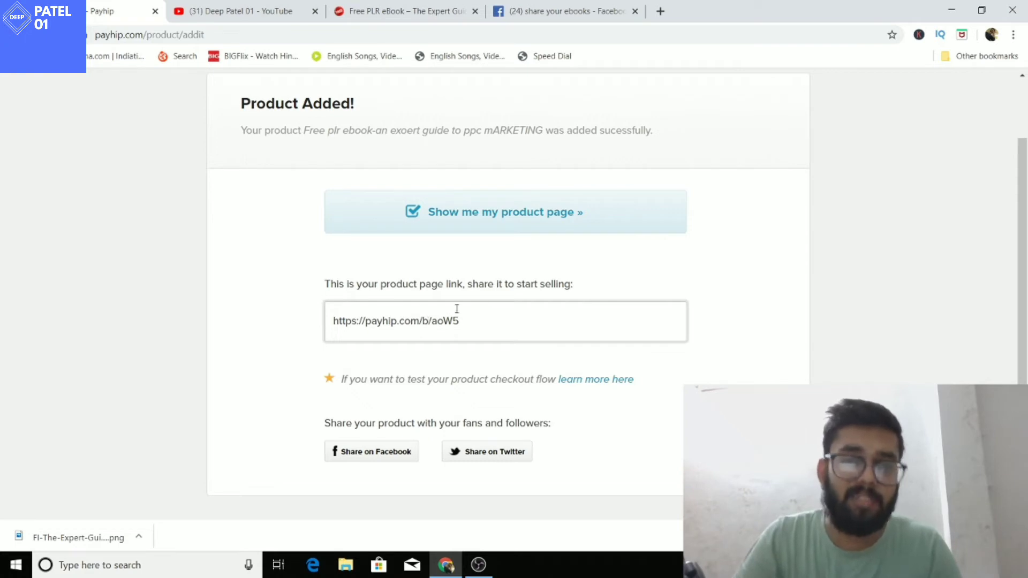
# - Open the new ebook's product page and check its cover image, title, description and price
pyautogui.click(519, 224)
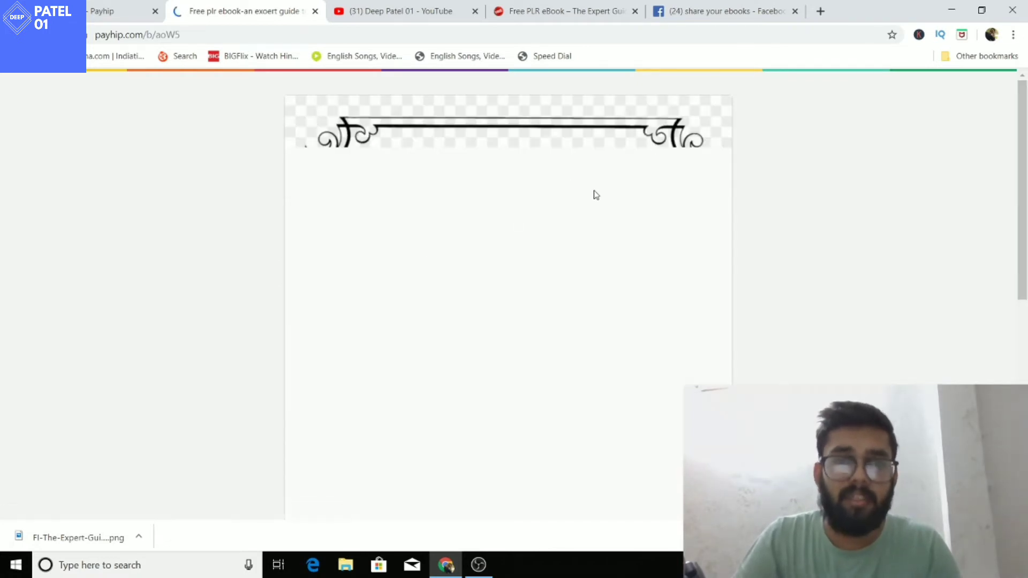
pyautogui.scroll(-4, 596, 197)
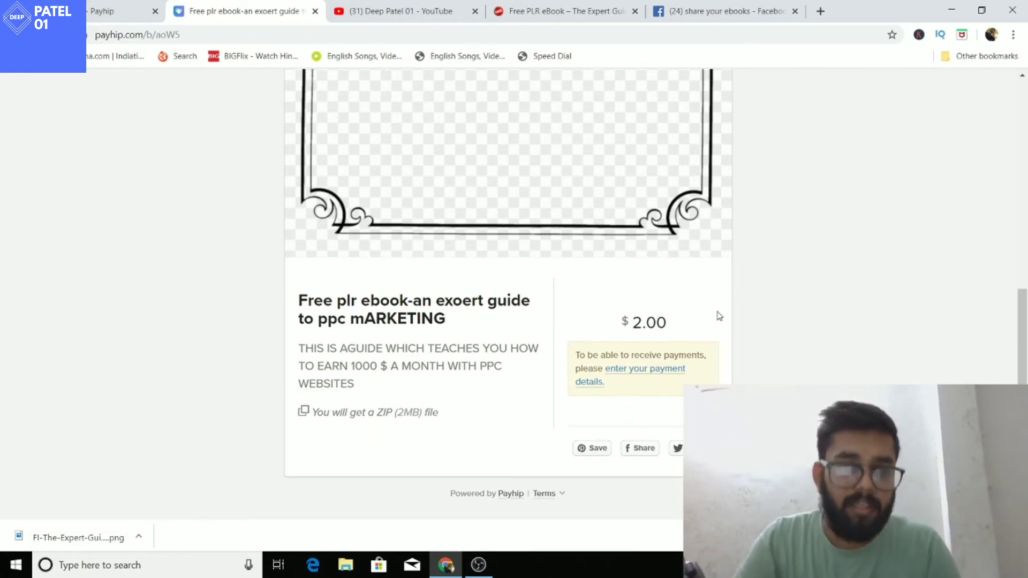
pyautogui.scroll(5, 719, 316)
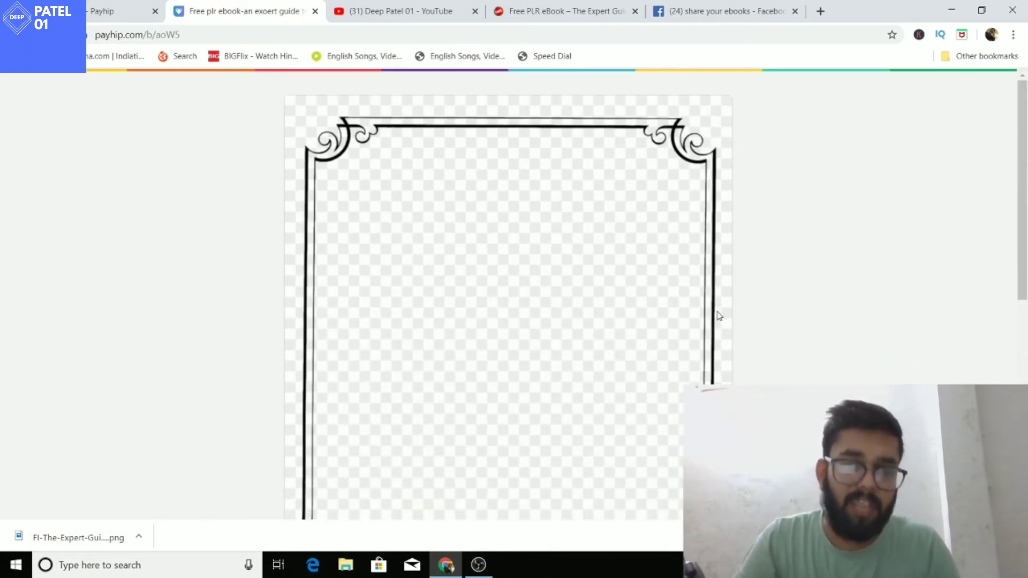
pyautogui.scroll(-5, 431, 126)
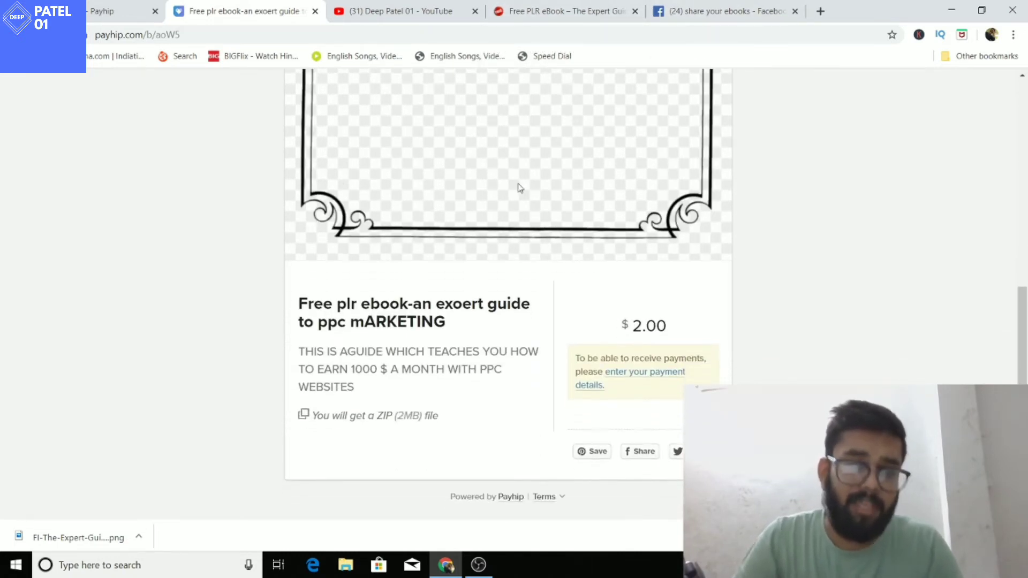
# - Open the payment details from the product page and examine the PayPal, Stripe, default currency and statement description settings
pyautogui.click(656, 380)
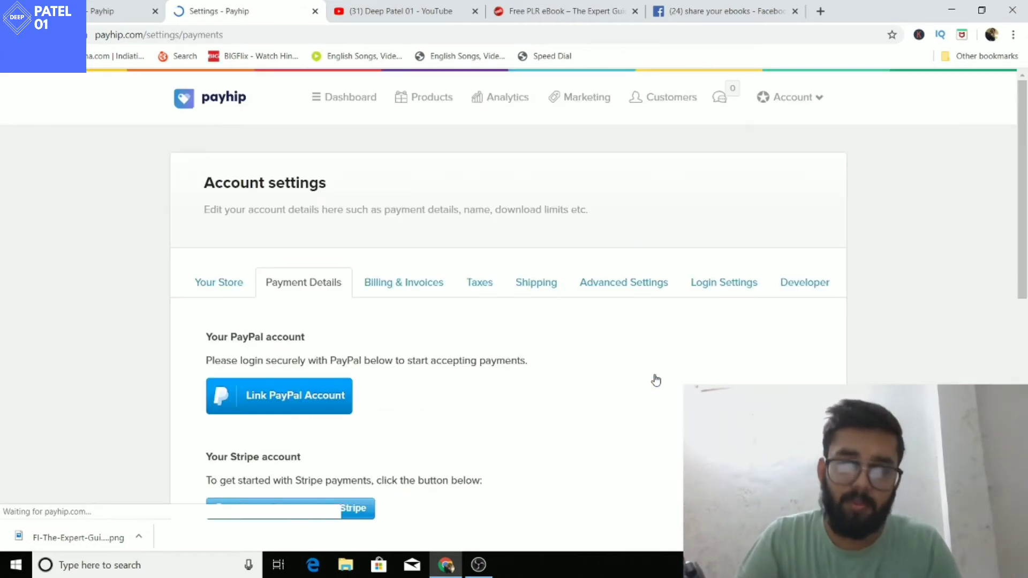
pyautogui.scroll(-5, 656, 379)
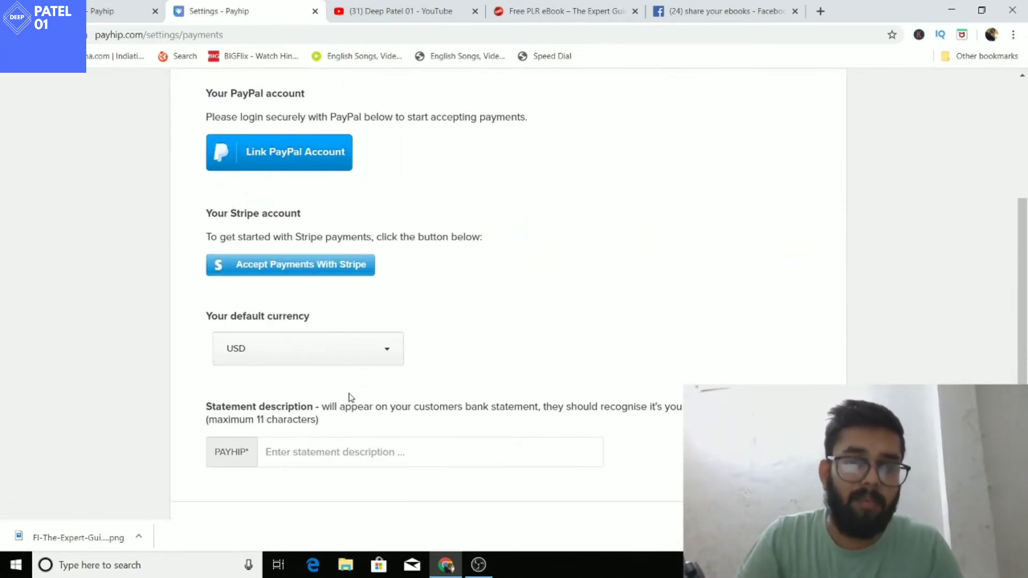
pyautogui.scroll(-4, 512, 304)
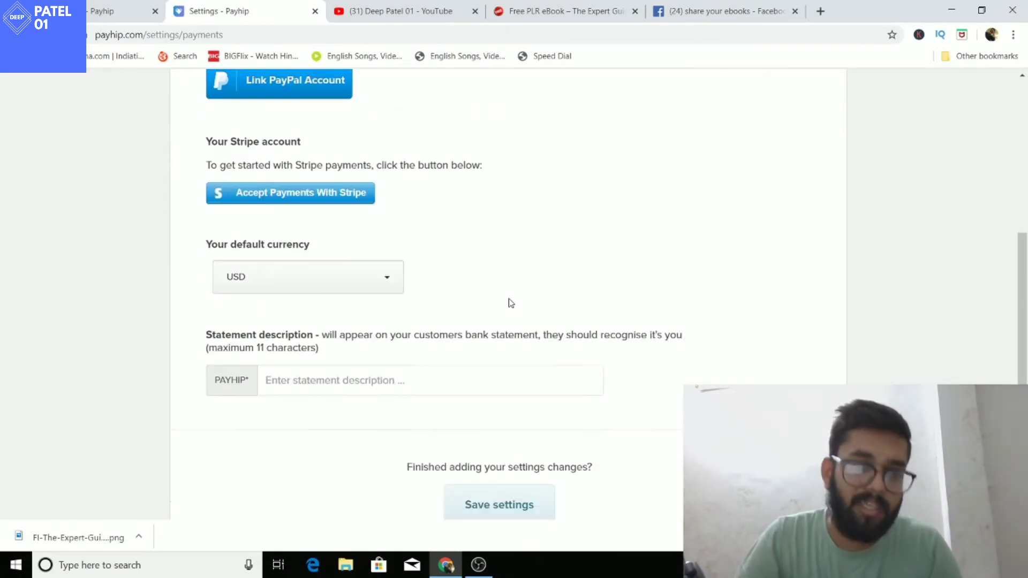
pyautogui.scroll(7, 509, 299)
pyautogui.scroll(1, 510, 299)
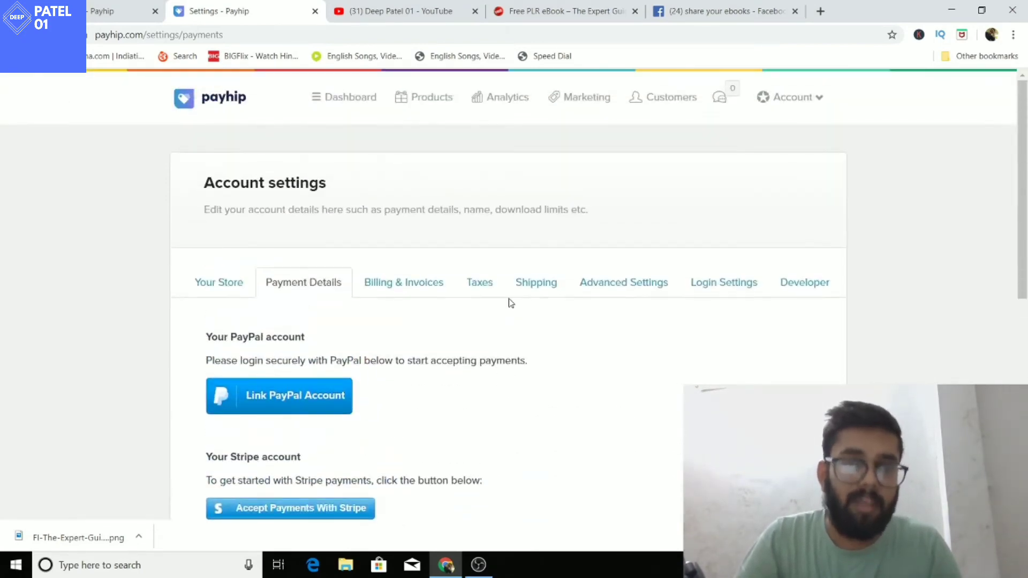
# - Examine the Your Store account settings, including the profile image, name, username and bio fields
pyautogui.click(219, 283)
pyautogui.scroll(-3, 499, 304)
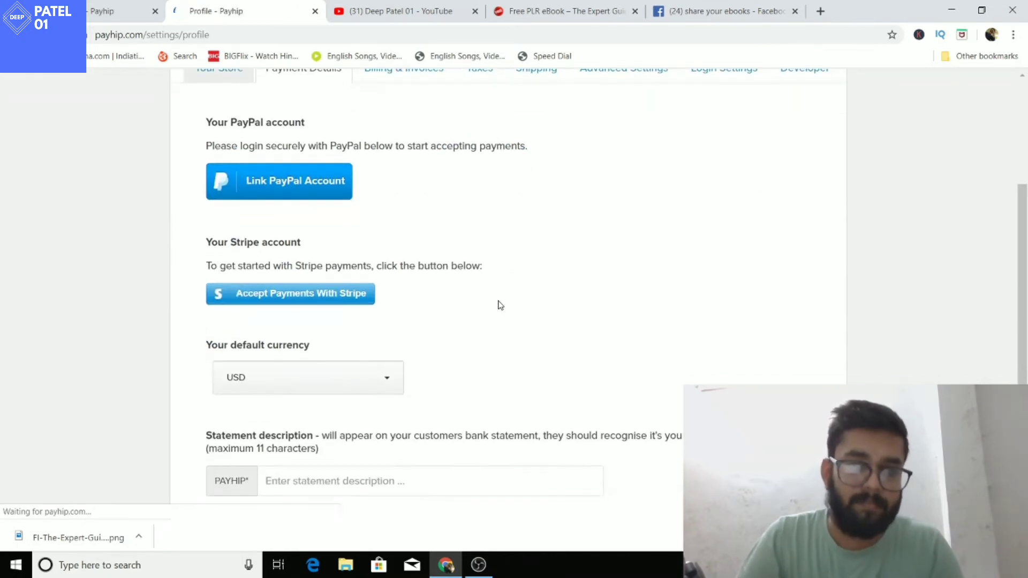
pyautogui.scroll(-2, 499, 305)
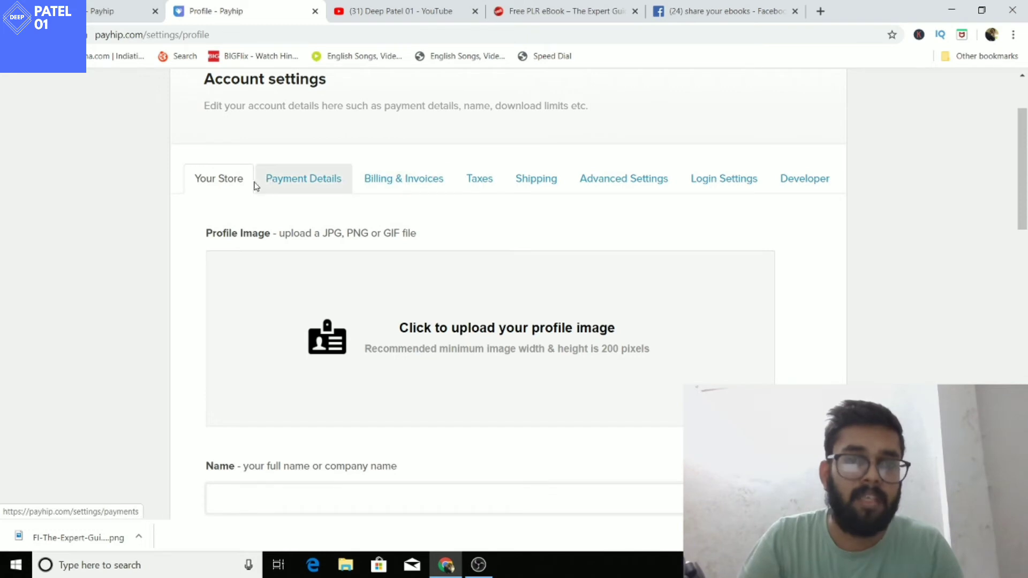
pyautogui.click(219, 178)
pyautogui.scroll(-1, 462, 225)
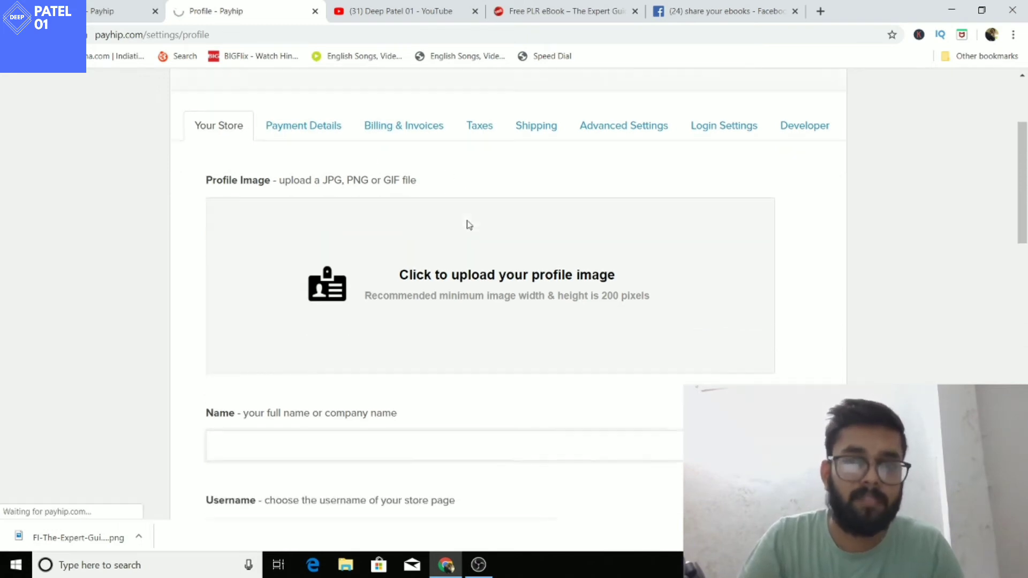
pyautogui.scroll(-7, 463, 225)
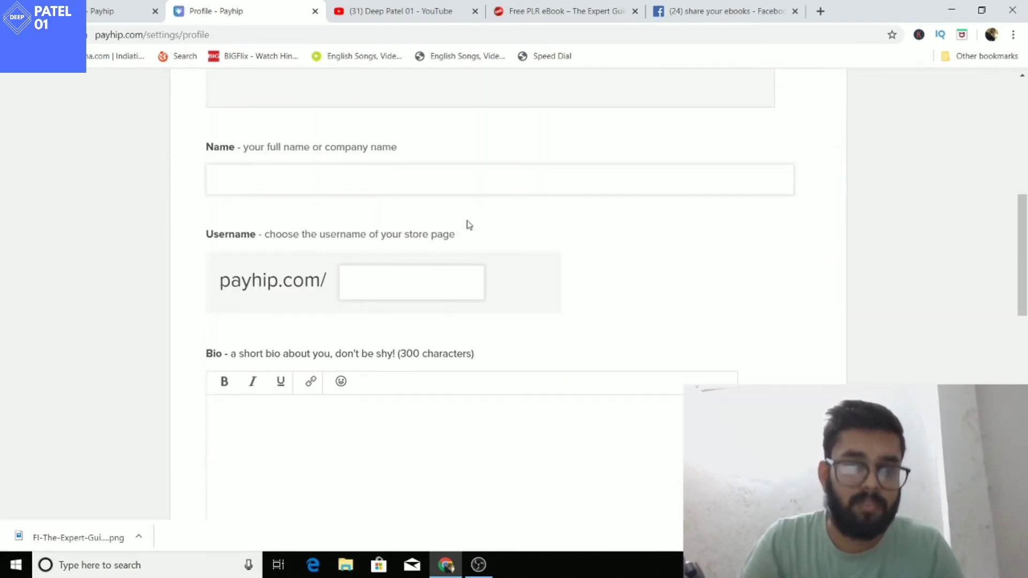
pyautogui.scroll(-2, 469, 224)
pyautogui.scroll(-2, 469, 223)
pyautogui.scroll(-3, 468, 224)
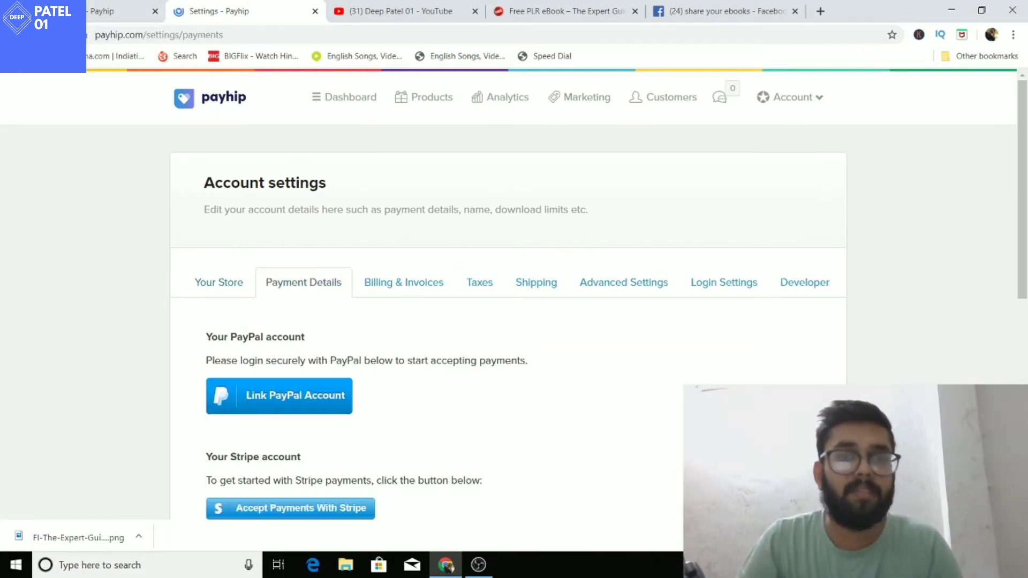
# - Return to the payment details, browse the available default currencies and choose USD
pyautogui.scroll(-3, 353, 208)
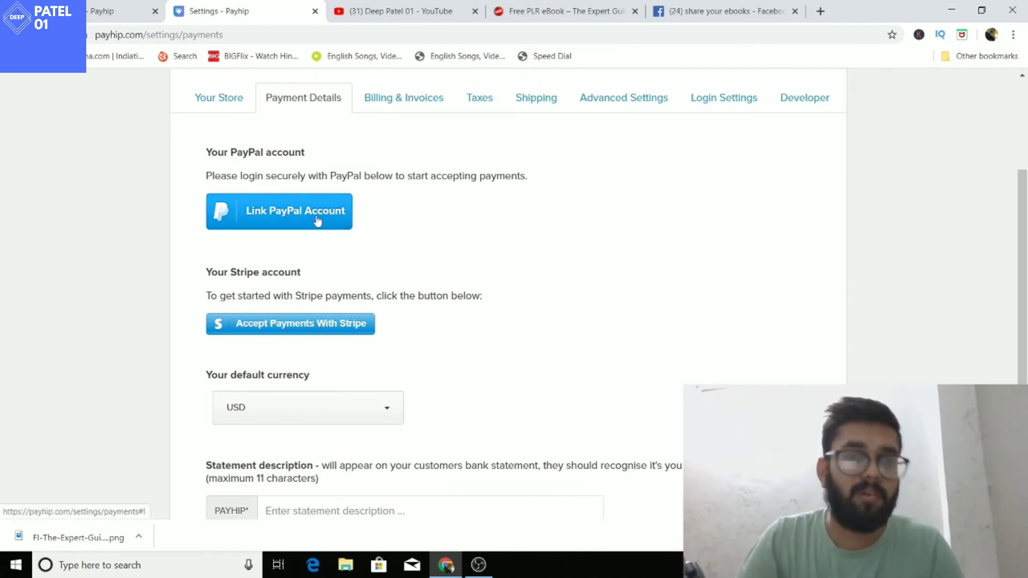
pyautogui.scroll(-3, 349, 293)
pyautogui.click(350, 299)
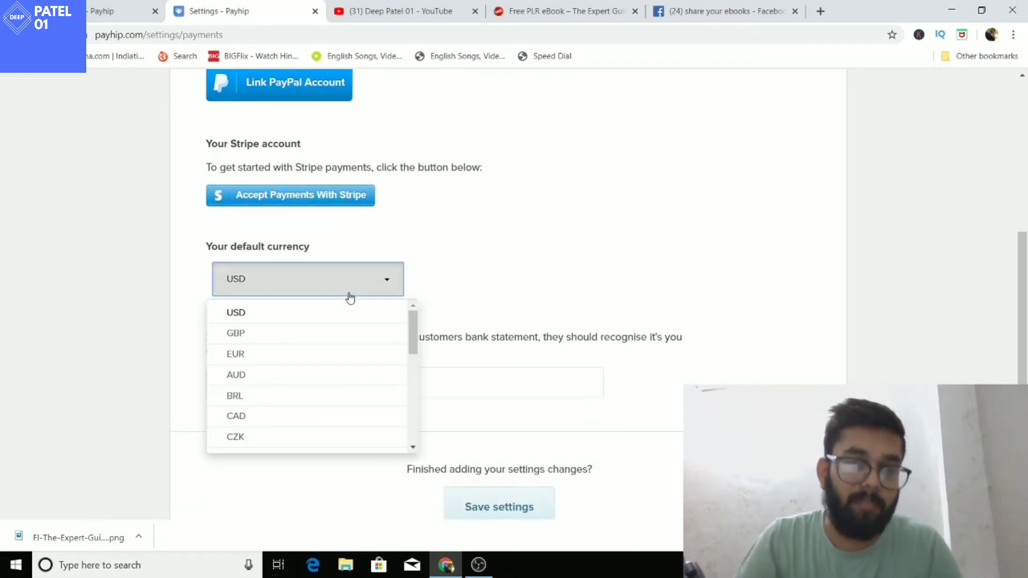
pyautogui.scroll(-5, 327, 348)
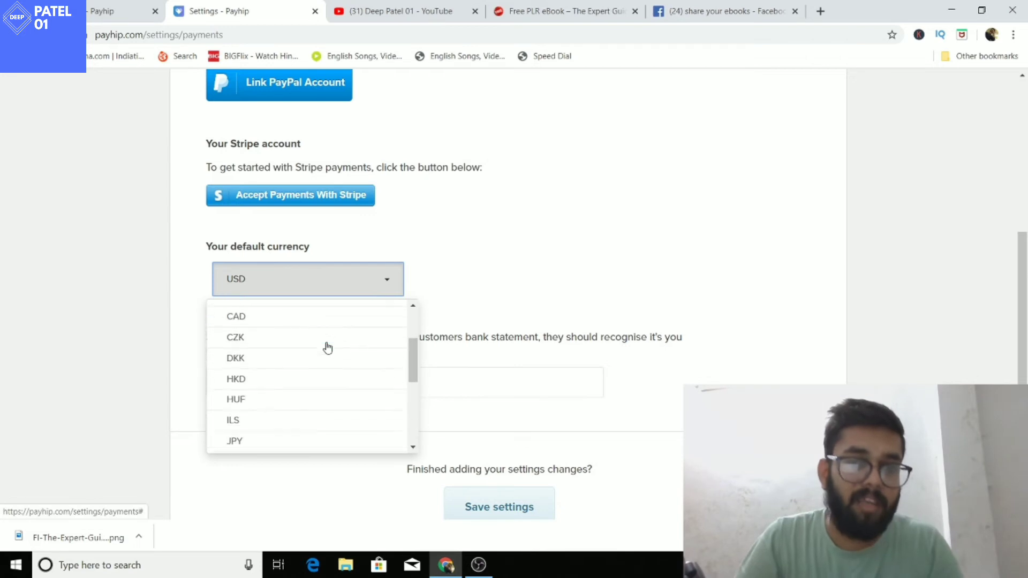
pyautogui.scroll(-3, 327, 348)
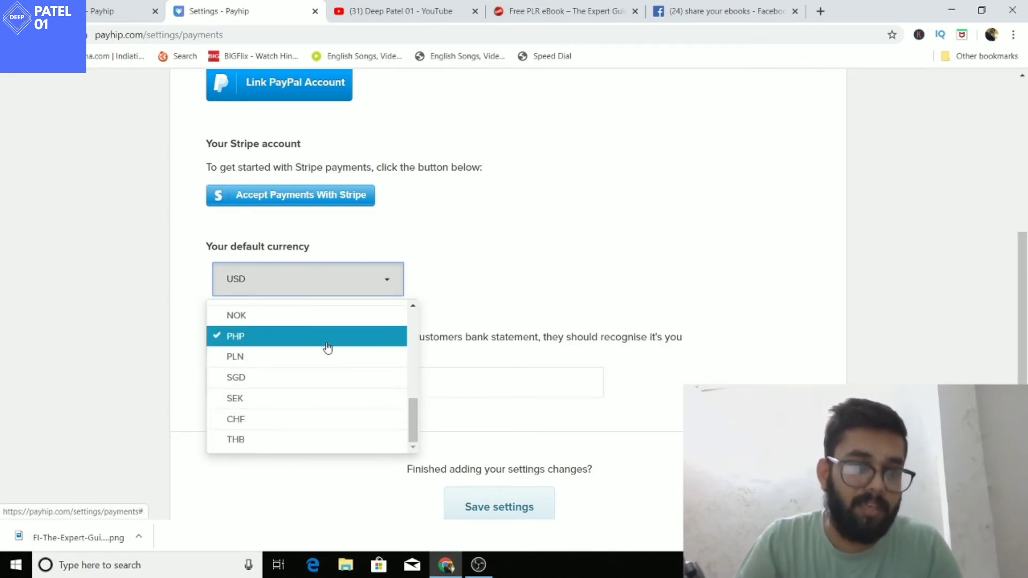
pyautogui.scroll(-2, 327, 347)
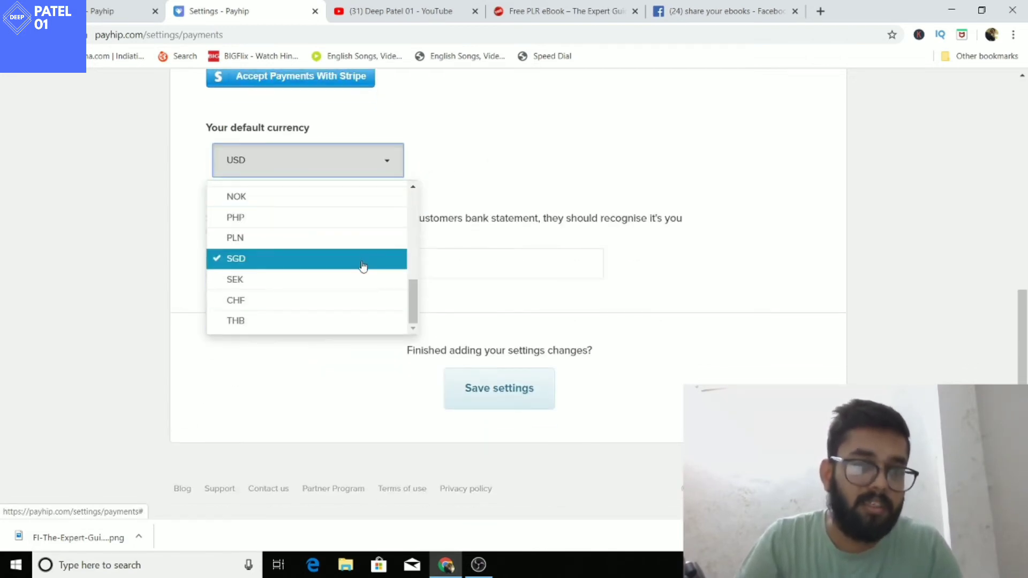
pyautogui.scroll(3, 363, 266)
pyautogui.scroll(2, 364, 266)
pyautogui.scroll(-3, 363, 266)
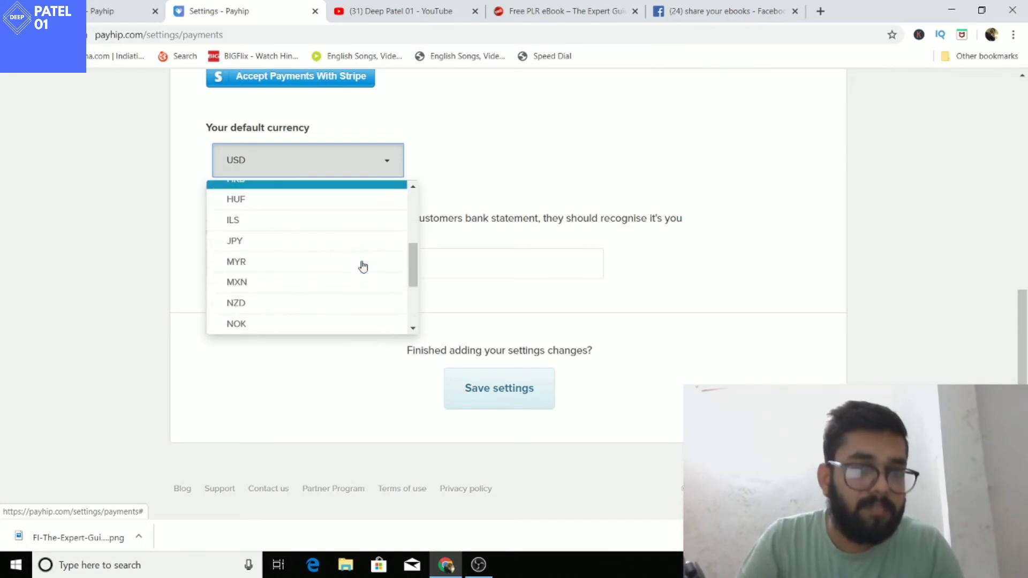
pyautogui.scroll(4, 363, 266)
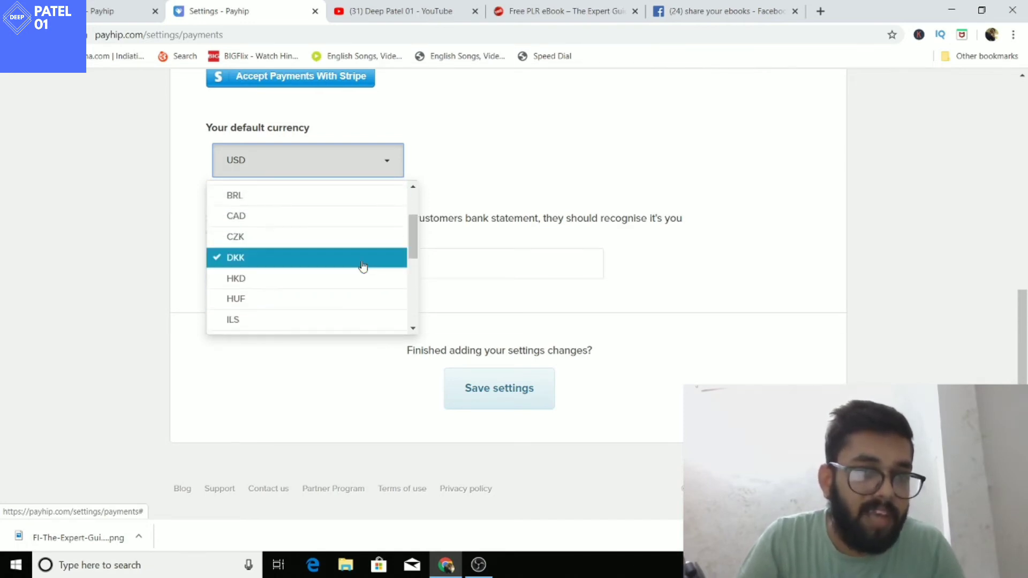
pyautogui.scroll(3, 363, 266)
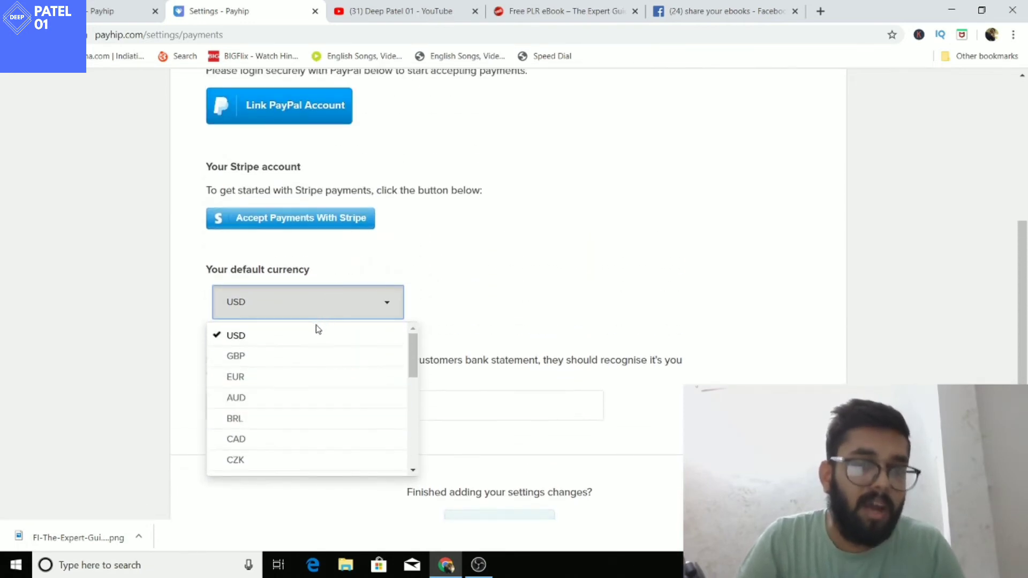
pyautogui.click(315, 336)
pyautogui.scroll(-3, 509, 314)
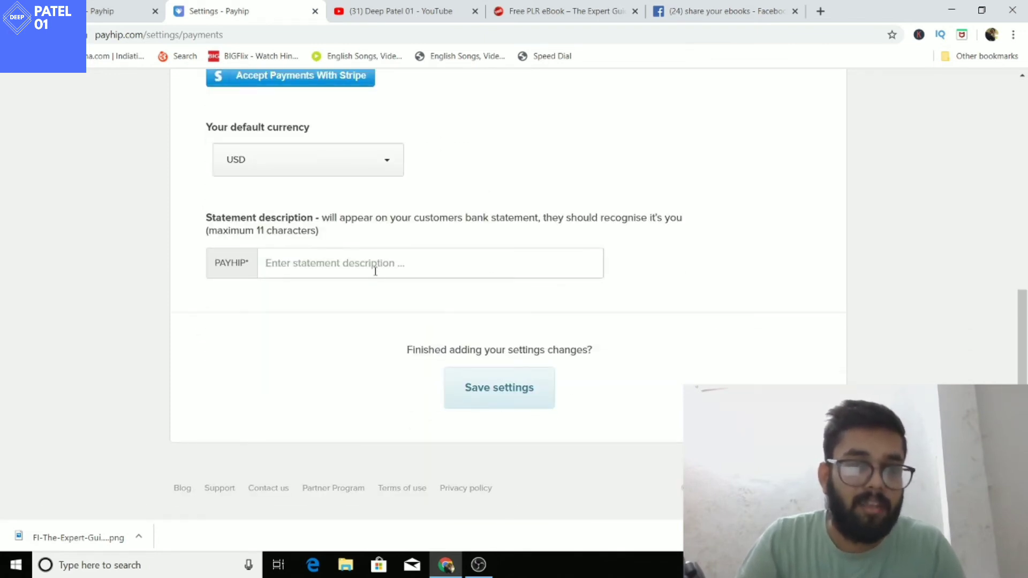
# - Go back to the ebook's product page and review its cover, title, description, price and payment notice
pyautogui.scroll(7, 375, 271)
pyautogui.rightClick(375, 272)
pyautogui.scroll(2, 376, 271)
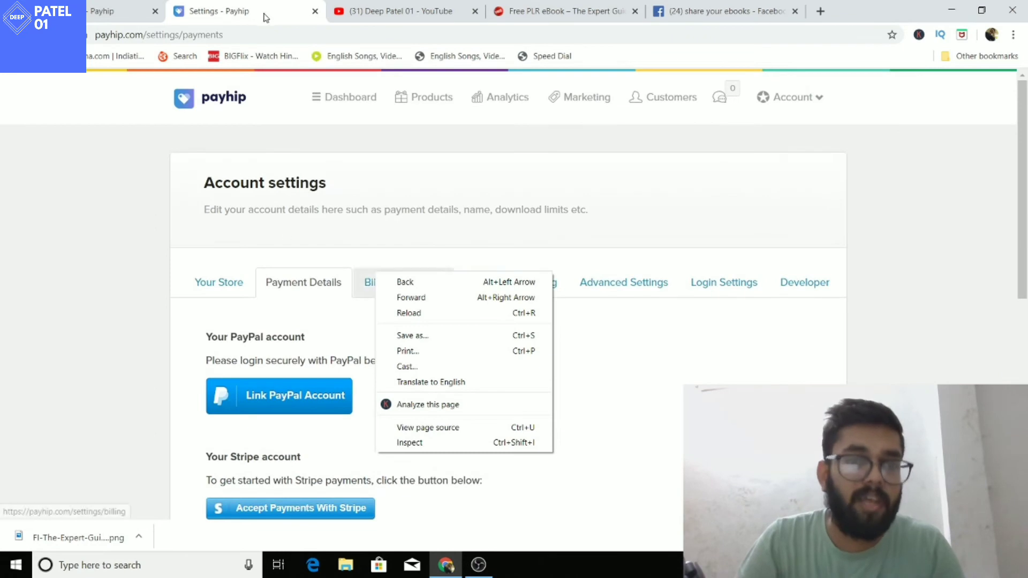
pyautogui.scroll(-3, 413, 257)
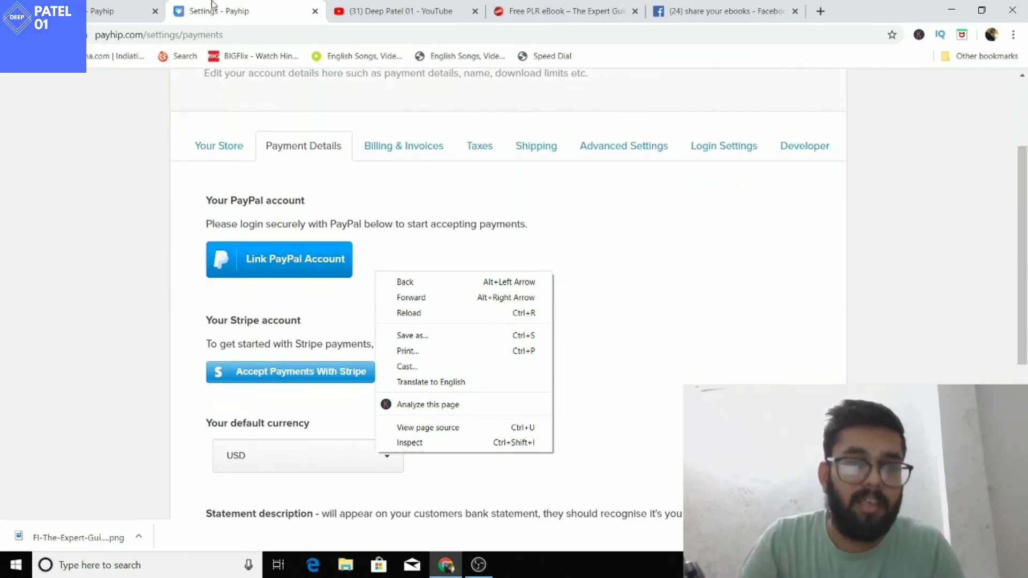
pyautogui.click(405, 282)
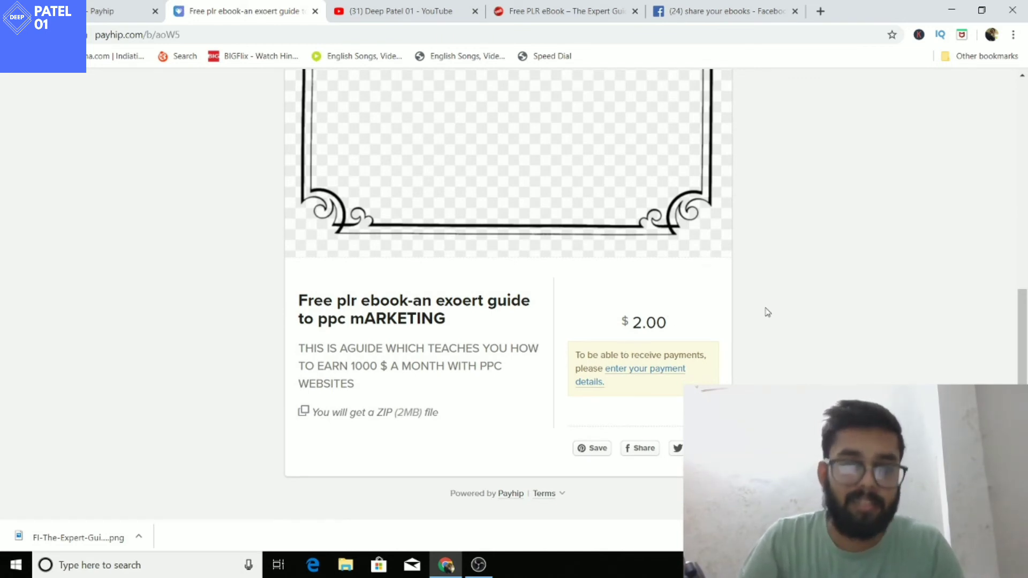
pyautogui.scroll(10, 767, 312)
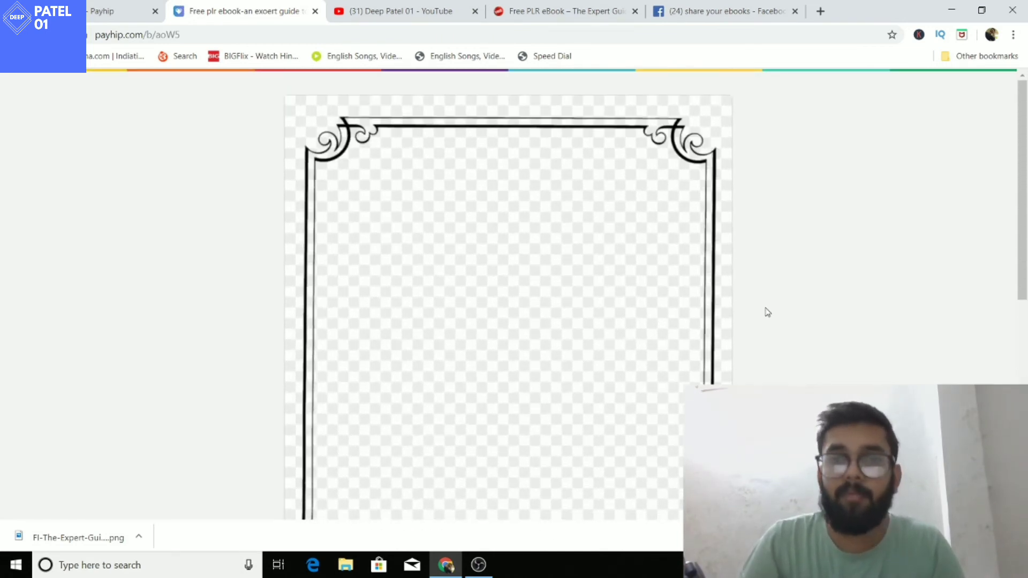
pyautogui.scroll(-8, 767, 312)
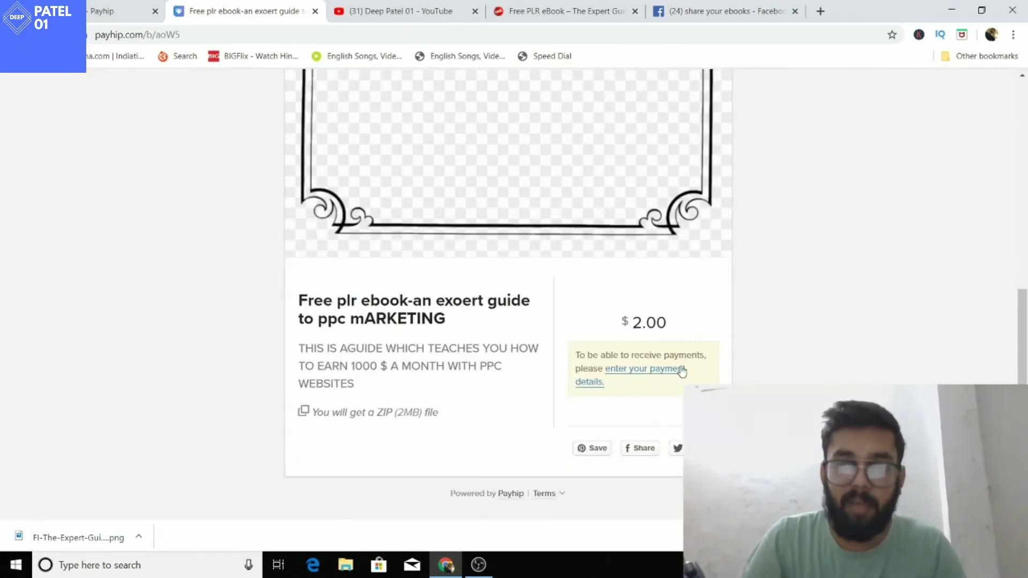
pyautogui.scroll(10, 840, 262)
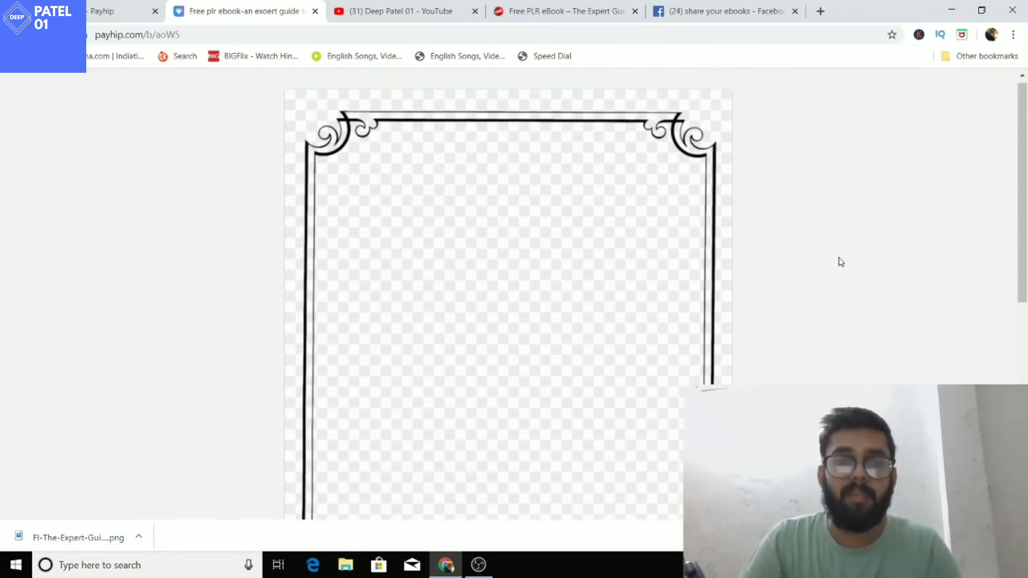
pyautogui.scroll(-10, 840, 262)
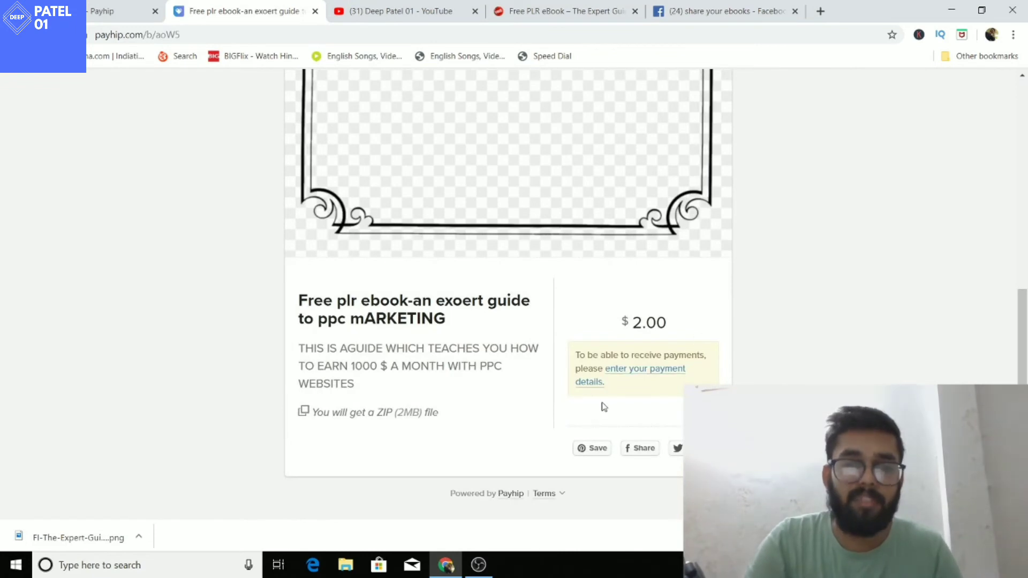
# - Select the reloaded product page's web address for sharing and switch to the Facebook group results for "share your ebooks"
pyautogui.press('F5')
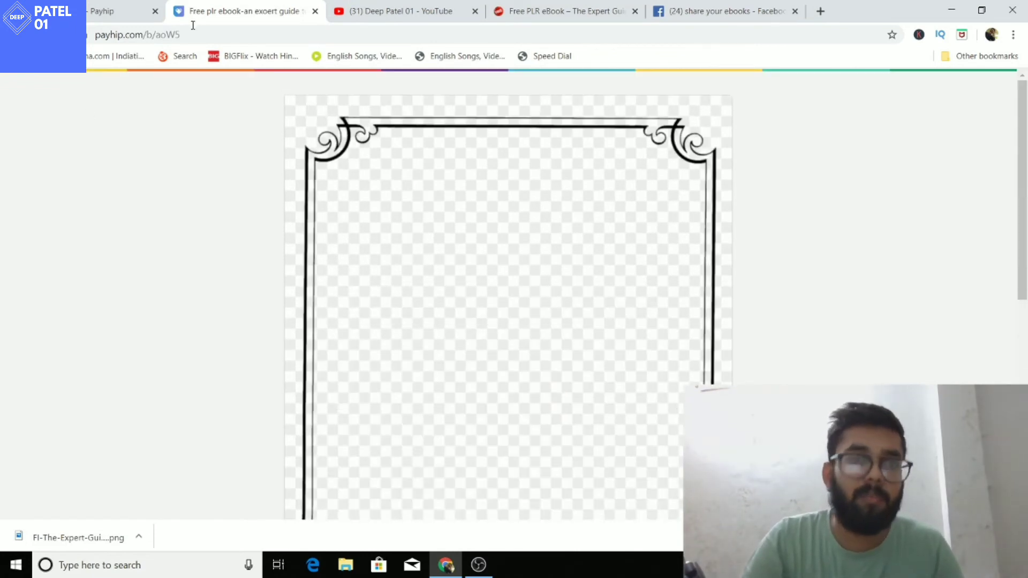
pyautogui.click(95, 36)
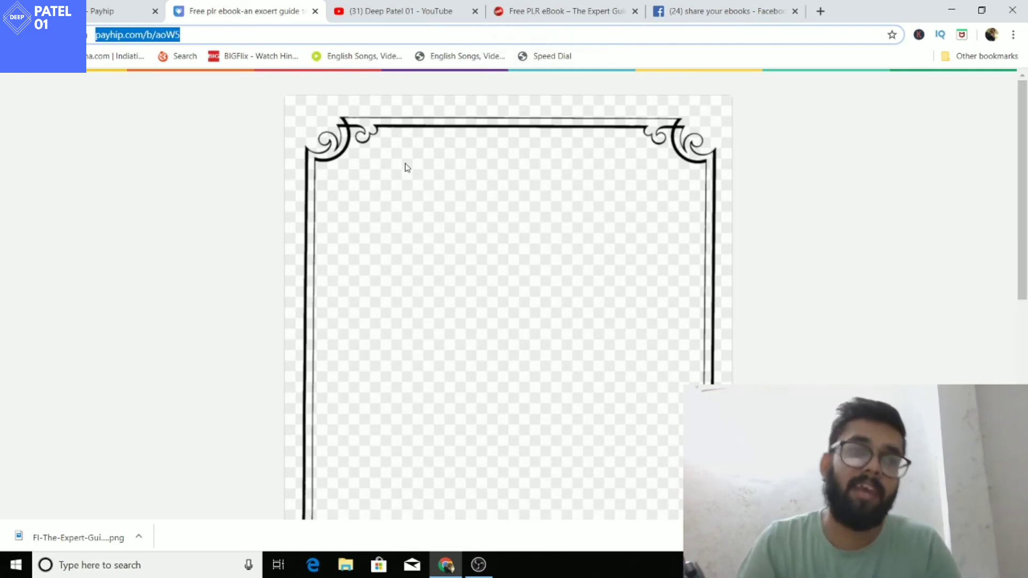
pyautogui.click(406, 34)
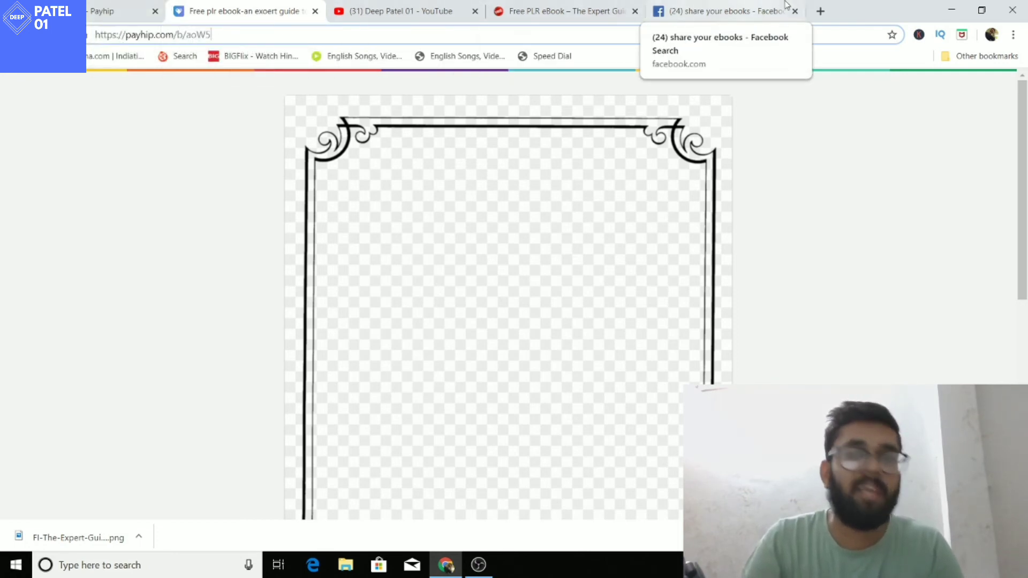
pyautogui.click(713, 8)
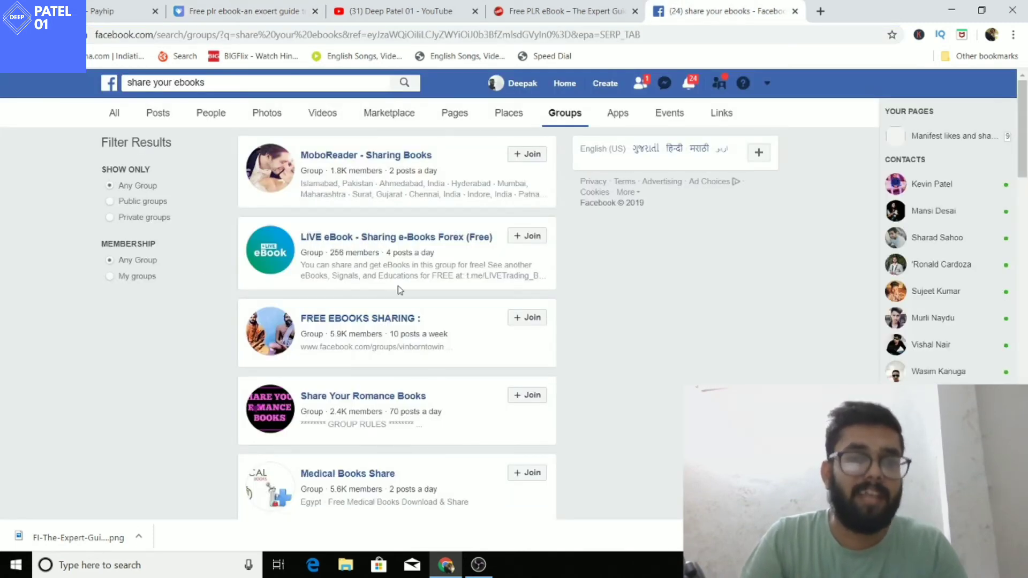
# - Examine the Facebook groups found for "share your ebooks", comparing their names, member counts, posting frequency and descriptions
pyautogui.scroll(-1, 440, 267)
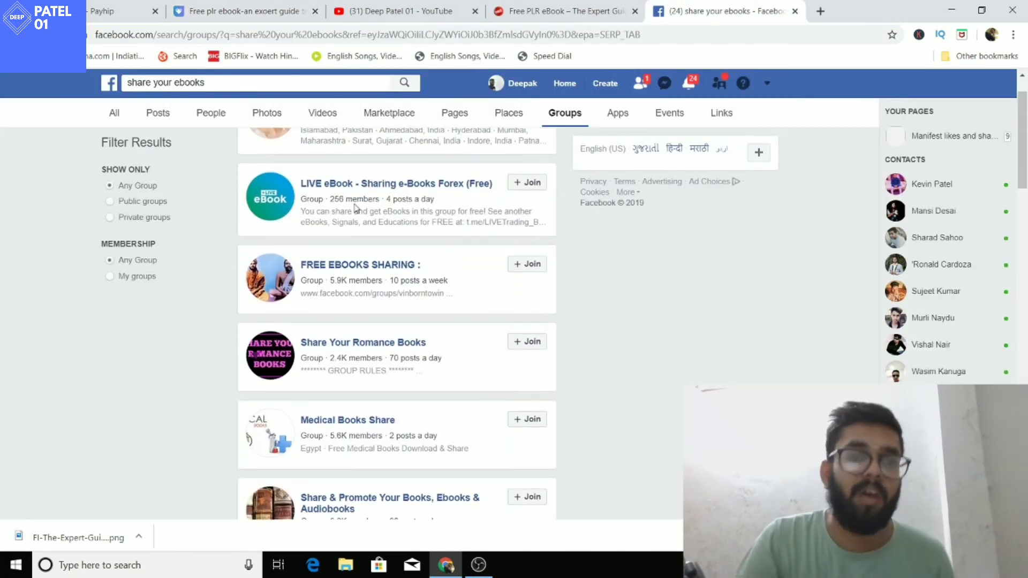
pyautogui.scroll(1, 389, 214)
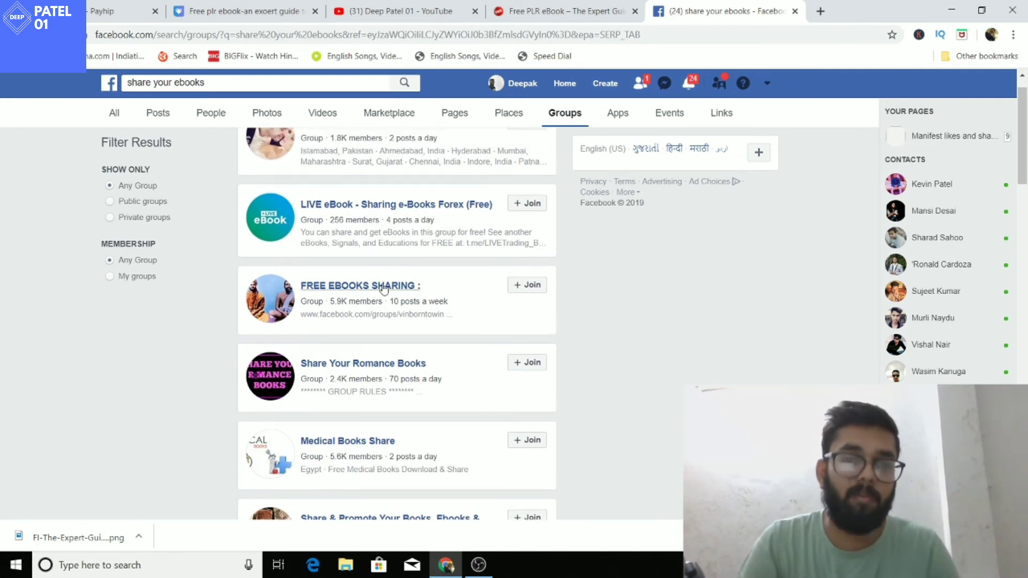
pyautogui.scroll(-1, 421, 282)
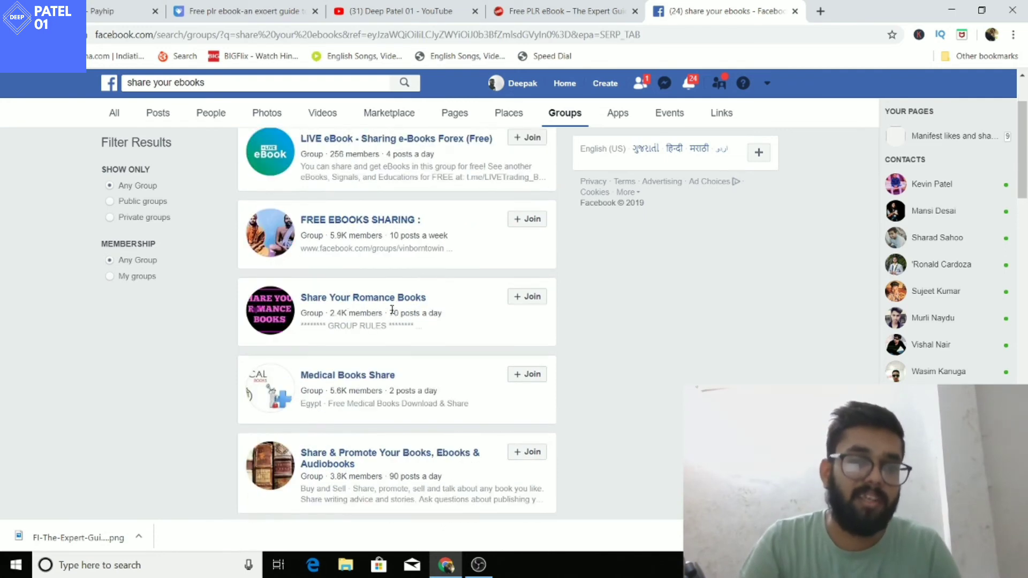
pyautogui.scroll(-1, 402, 271)
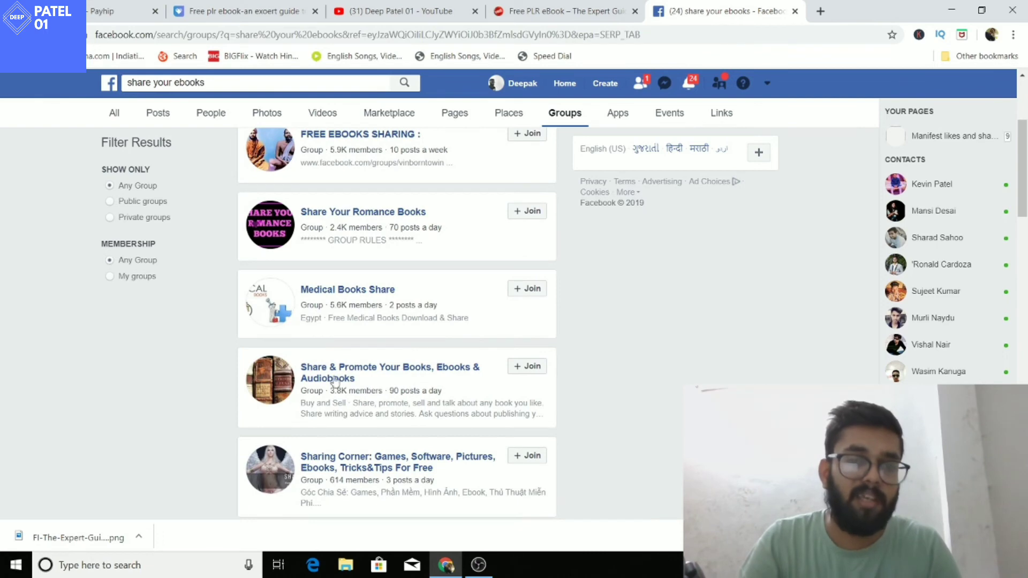
pyautogui.scroll(-1, 374, 377)
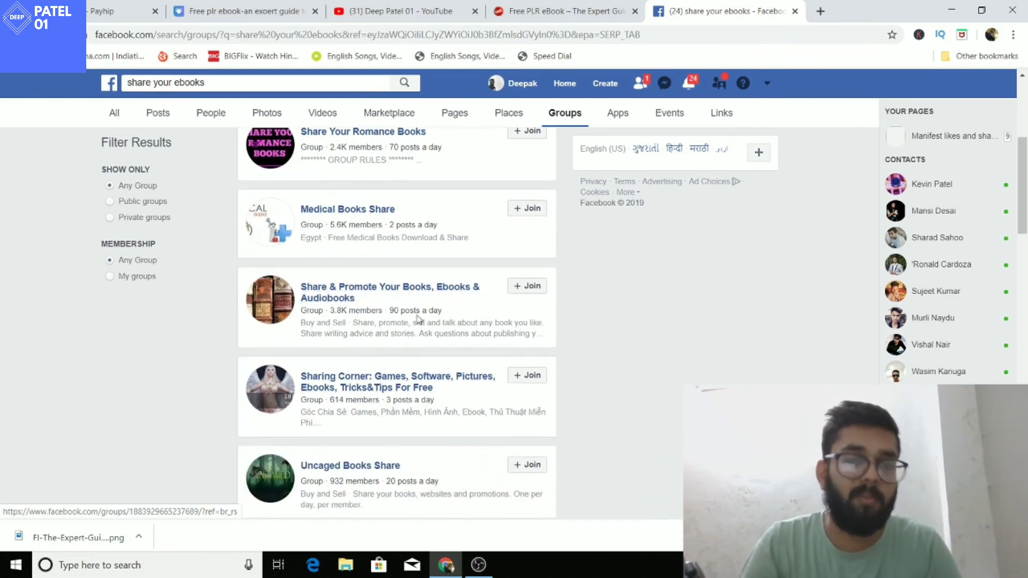
pyautogui.scroll(-1, 397, 356)
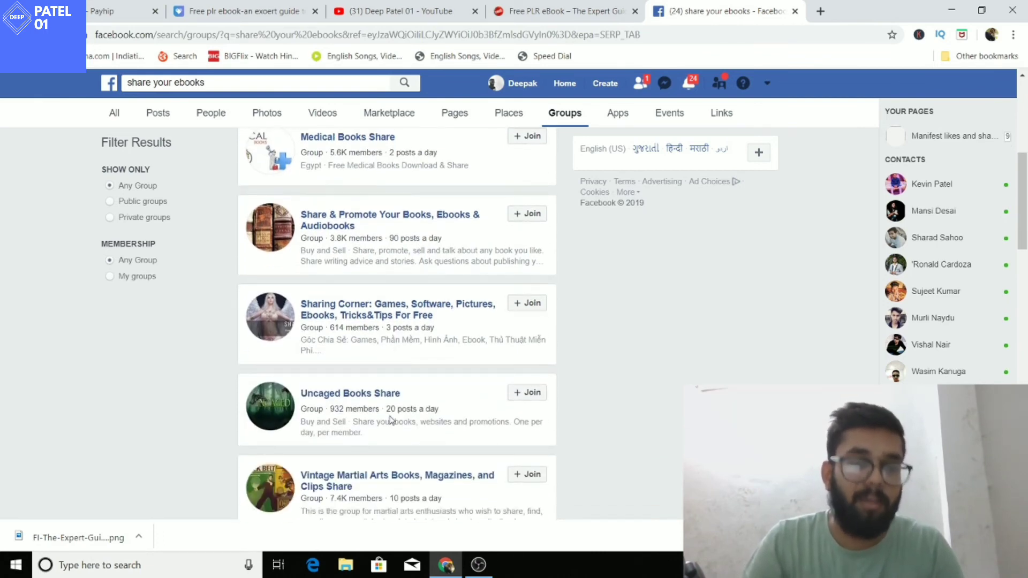
pyautogui.scroll(-6, 393, 420)
pyautogui.scroll(-15, 391, 421)
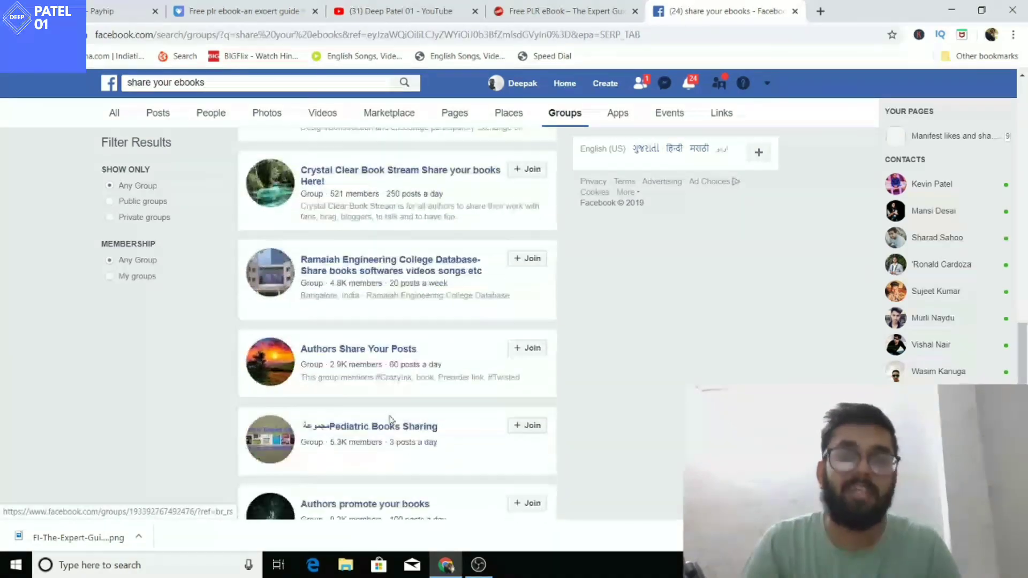
pyautogui.scroll(2, 391, 415)
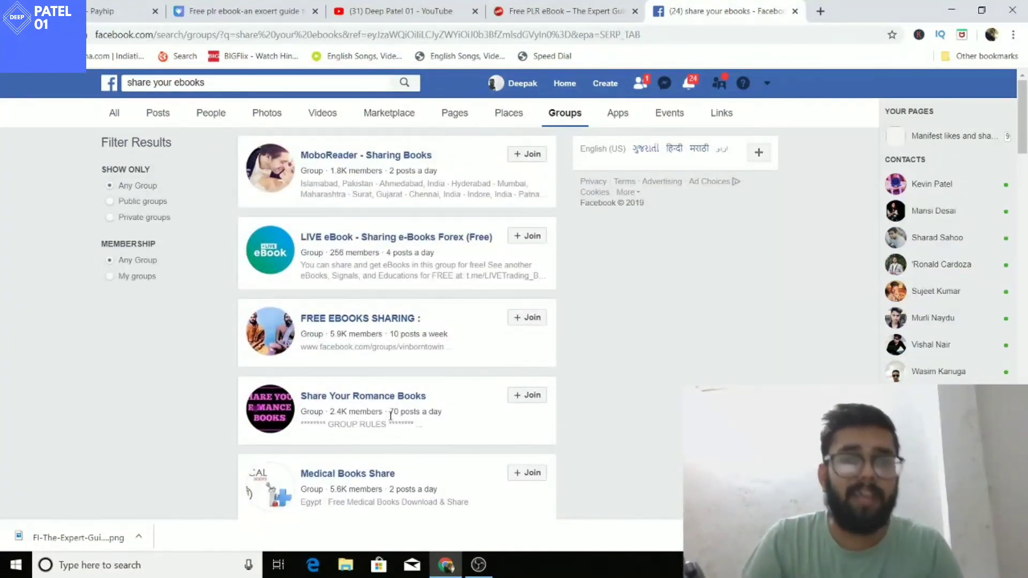
pyautogui.scroll(-1, 267, 219)
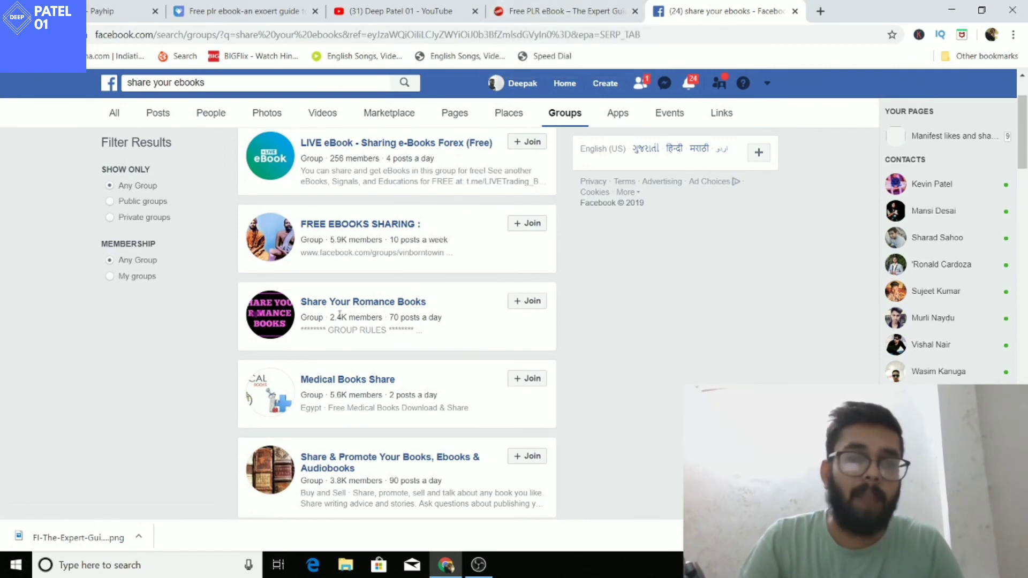
pyautogui.scroll(-6, 343, 310)
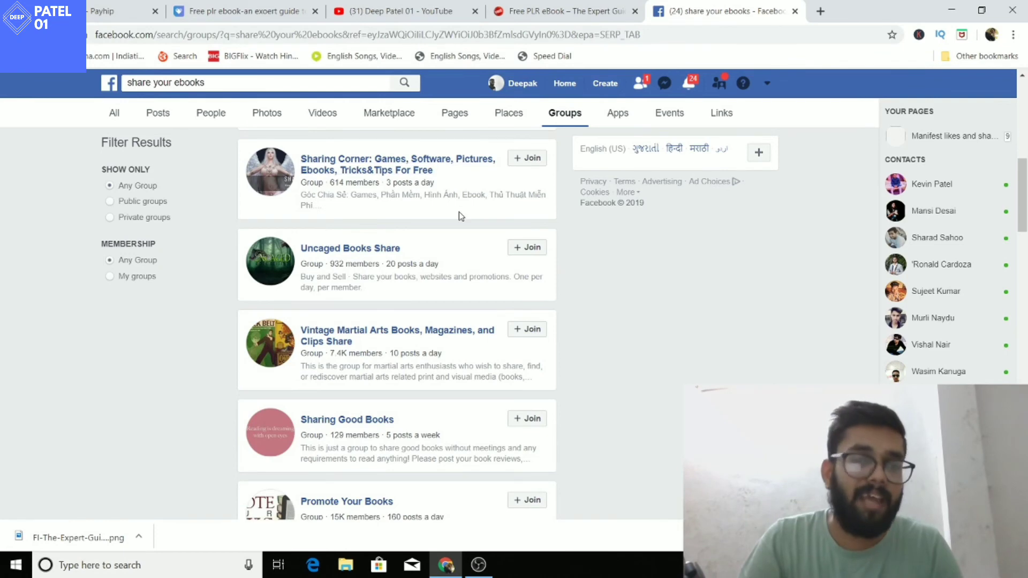
pyautogui.scroll(-8, 459, 212)
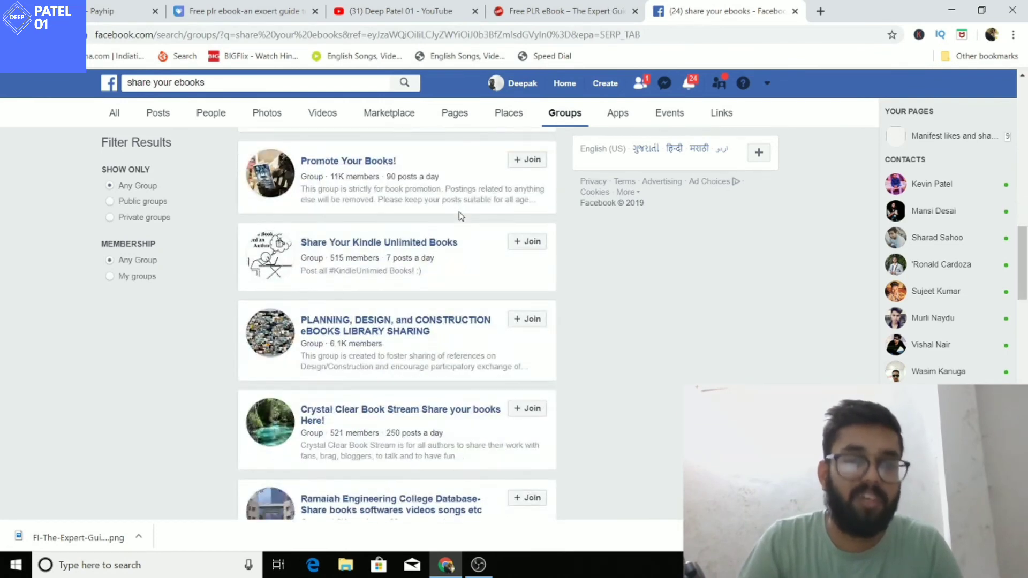
pyautogui.scroll(10, 460, 216)
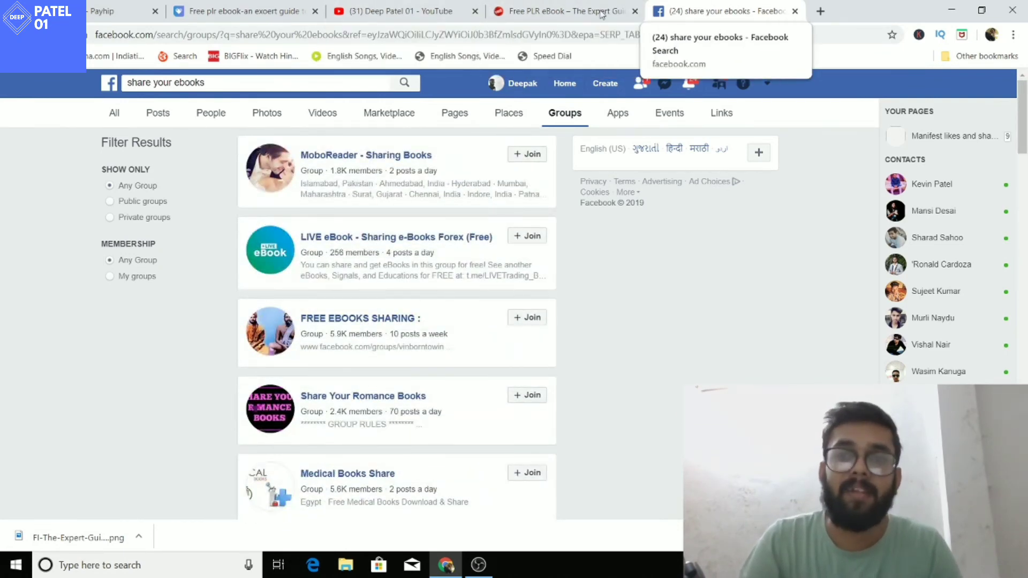
# - Revisit the Free PLR eBook source page, then return to the Payhip product page and review its cover, title, description and price
pyautogui.click(544, 14)
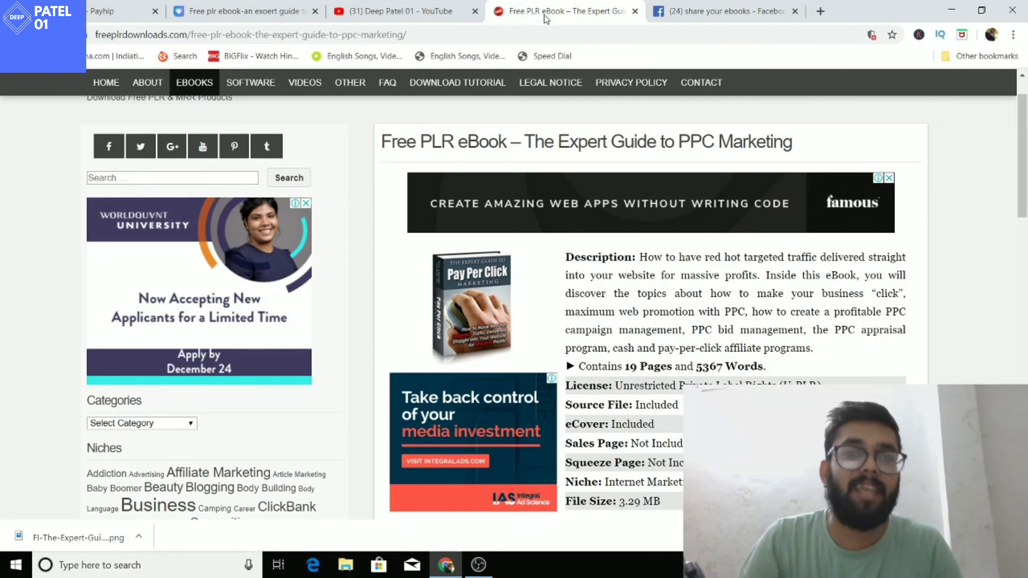
pyautogui.click(287, 5)
pyautogui.scroll(-8, 530, 150)
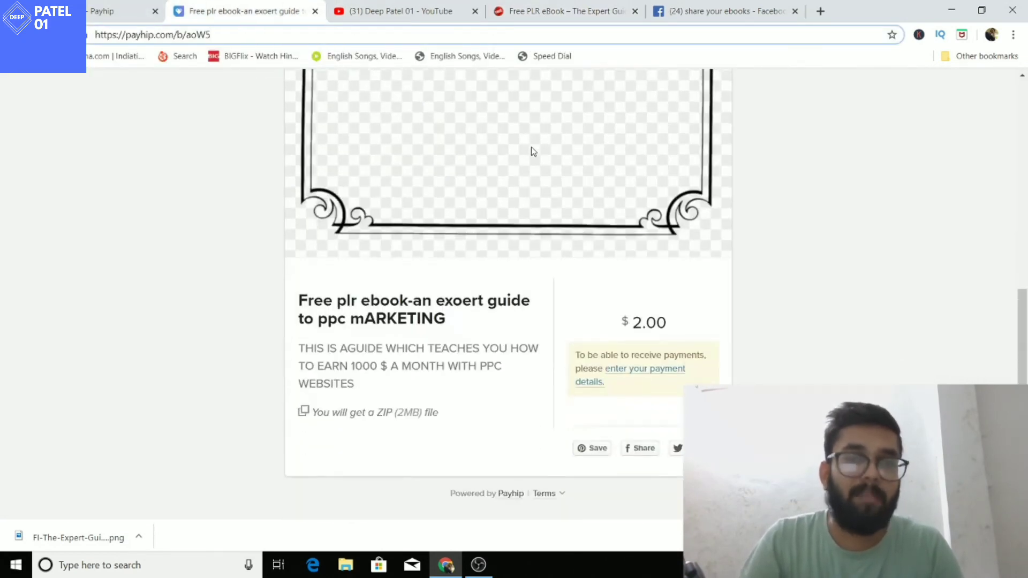
pyautogui.scroll(8, 532, 150)
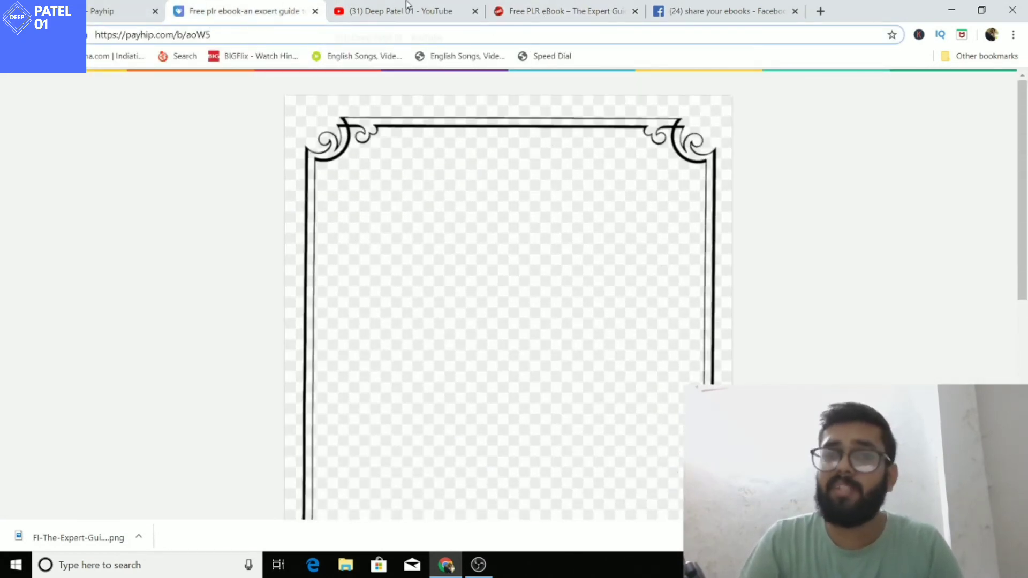
pyautogui.scroll(-6, 475, 266)
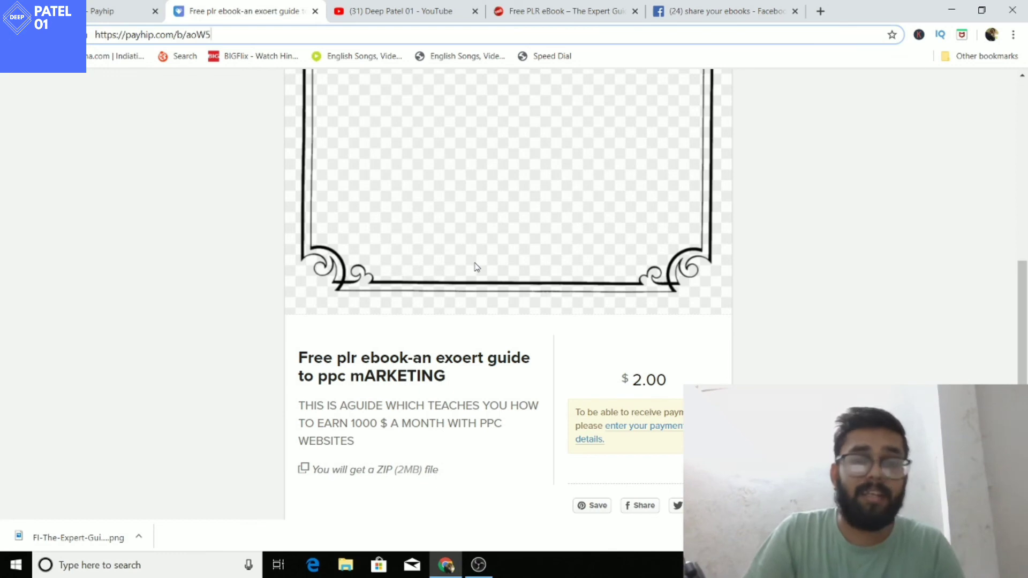
pyautogui.scroll(8, 476, 266)
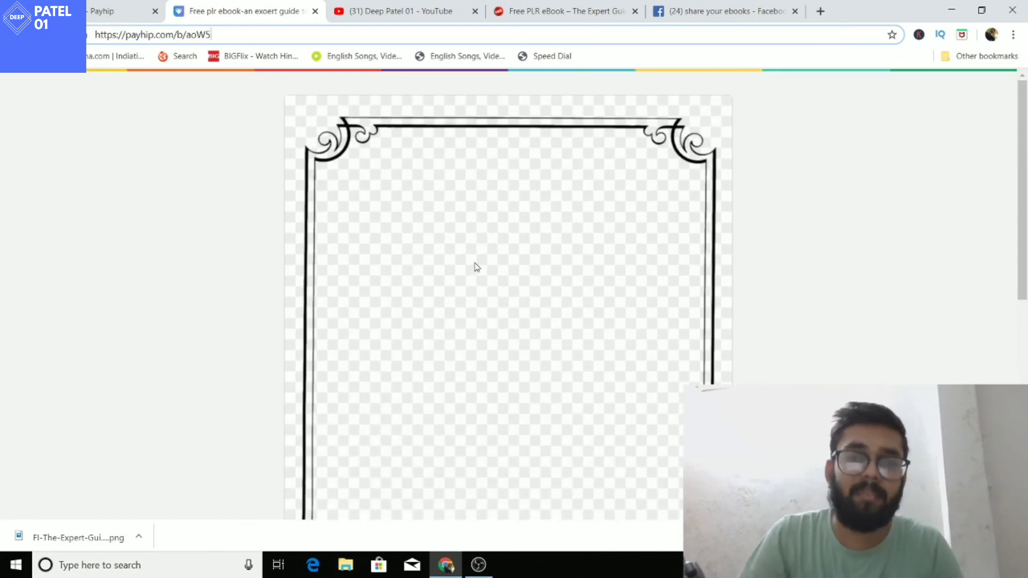